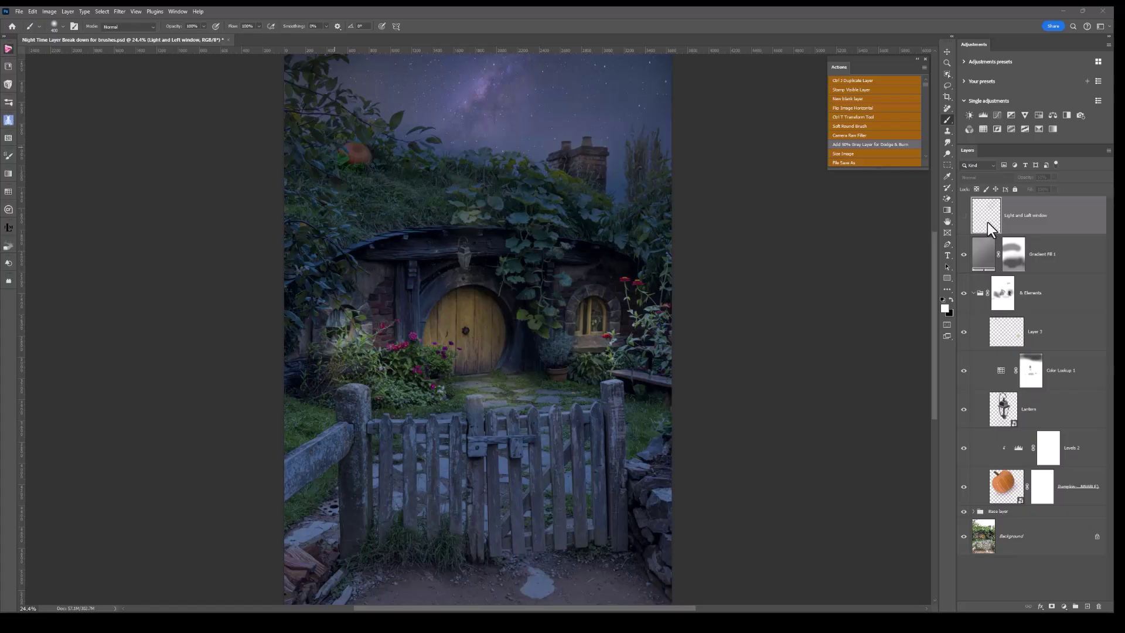
# Compare the Light and Left window glow hidden and shown, leaving it visible at 51% opacity
pyautogui.click(966, 217)
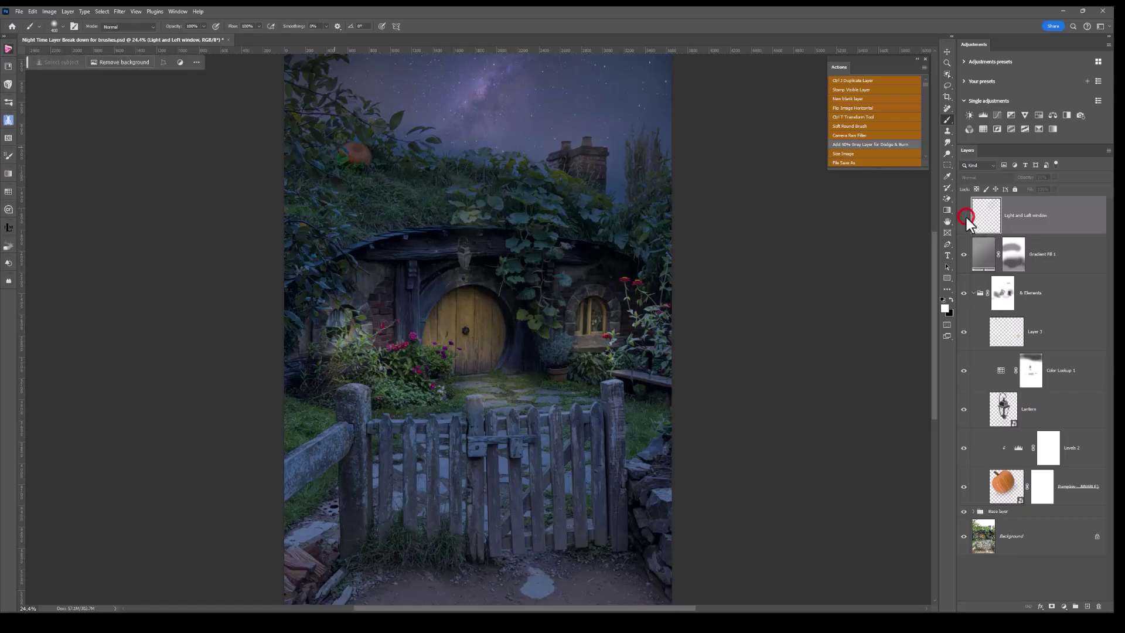
pyautogui.click(965, 216)
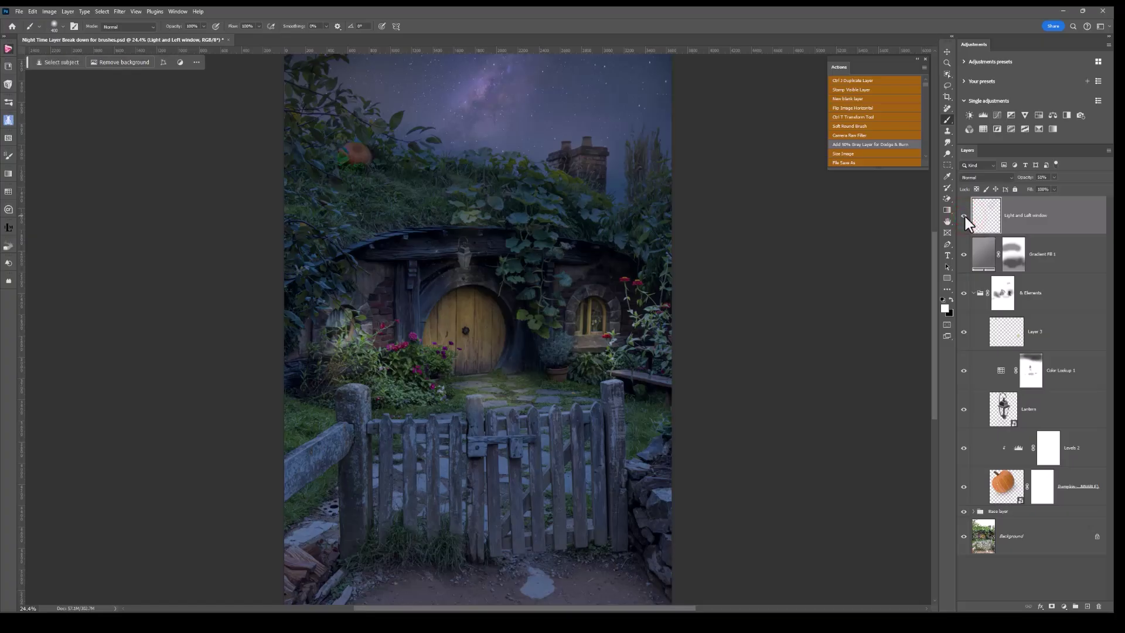
pyautogui.click(965, 216)
pyautogui.click(966, 216)
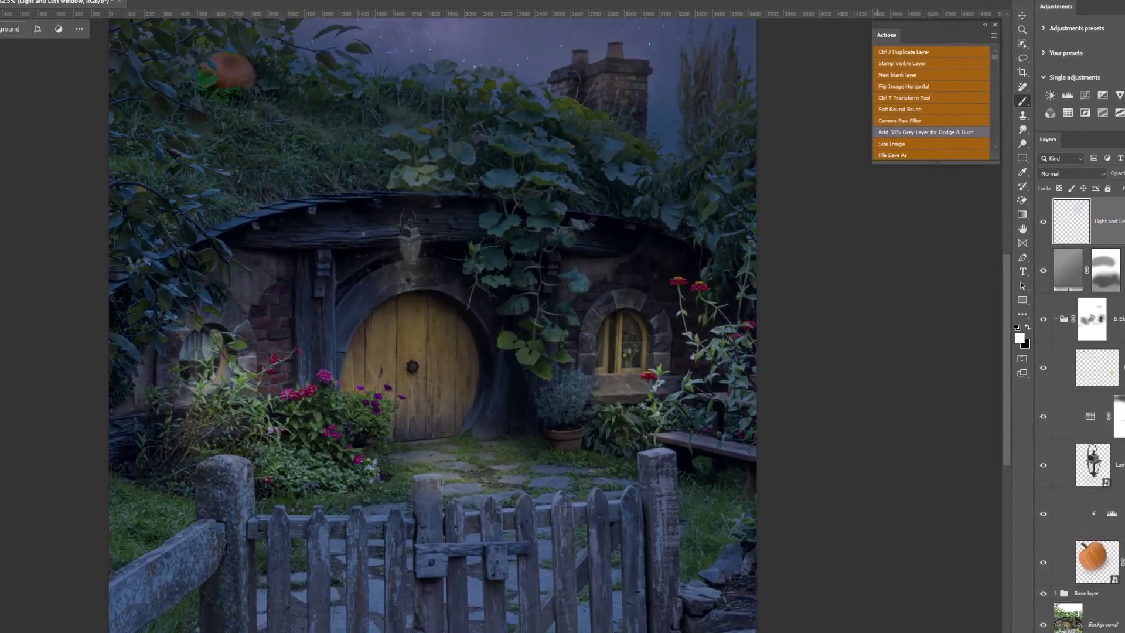
pyautogui.scroll(1, 420, 366)
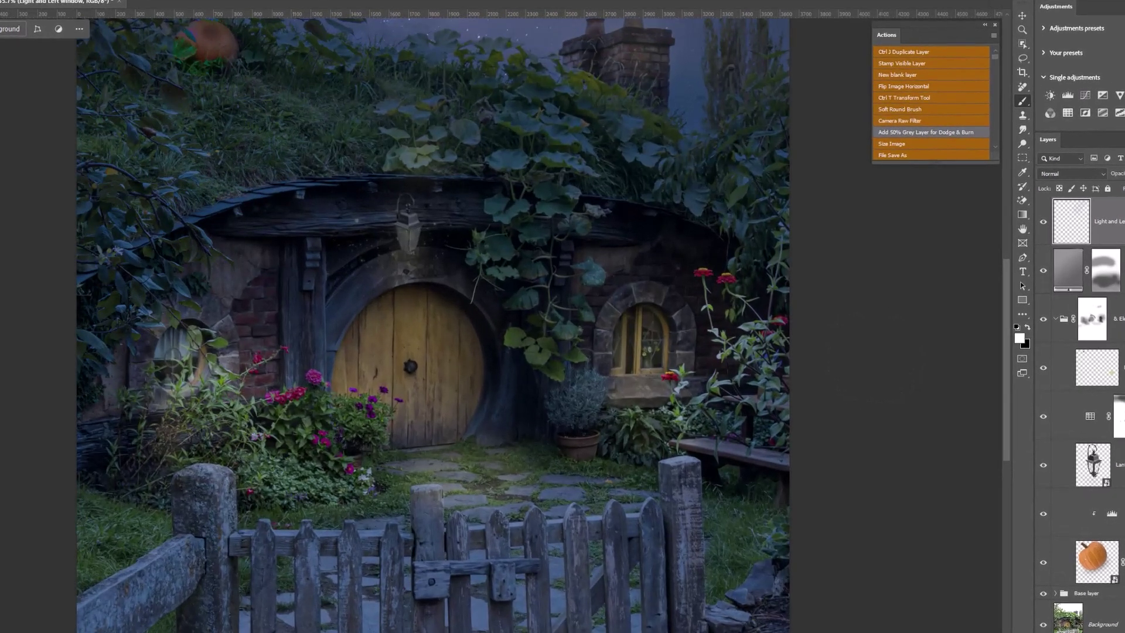
pyautogui.click(1044, 221)
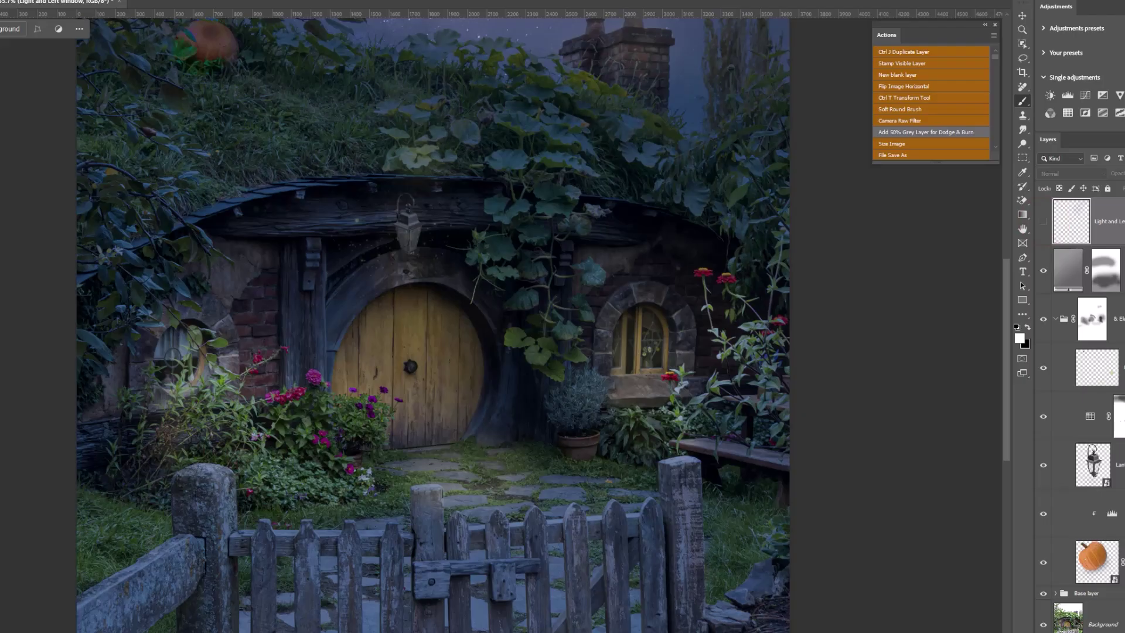
pyautogui.click(1043, 222)
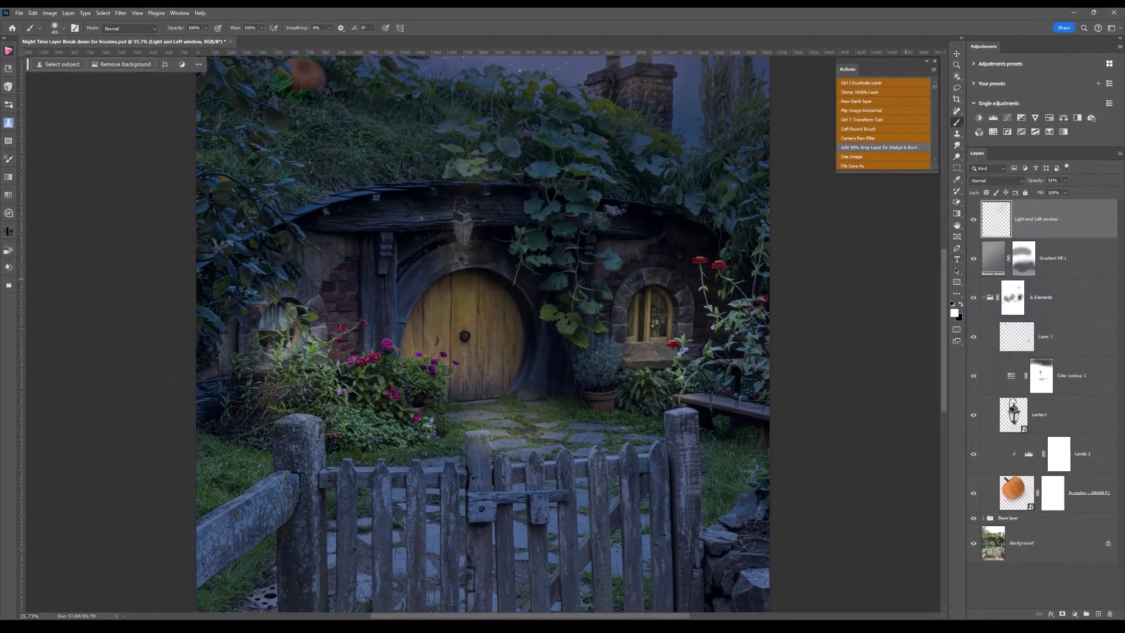
# Fit the image in view and add a new blank Layer 4 at the top of the stack
pyautogui.hotkey('ctrl', '0')
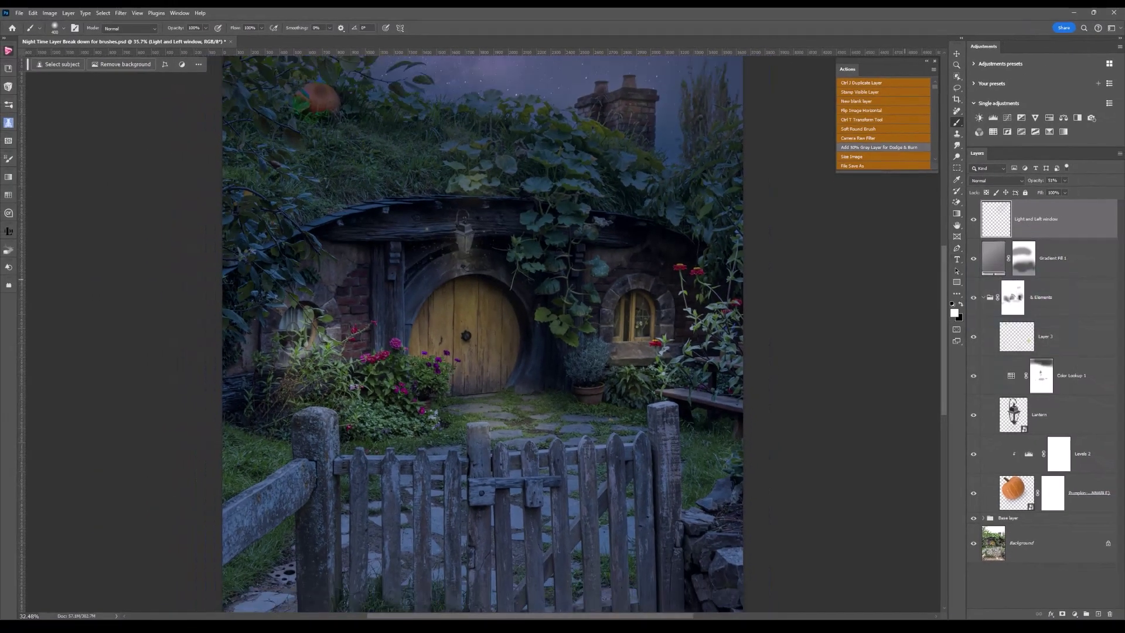
pyautogui.hotkey('ctrl', '-')
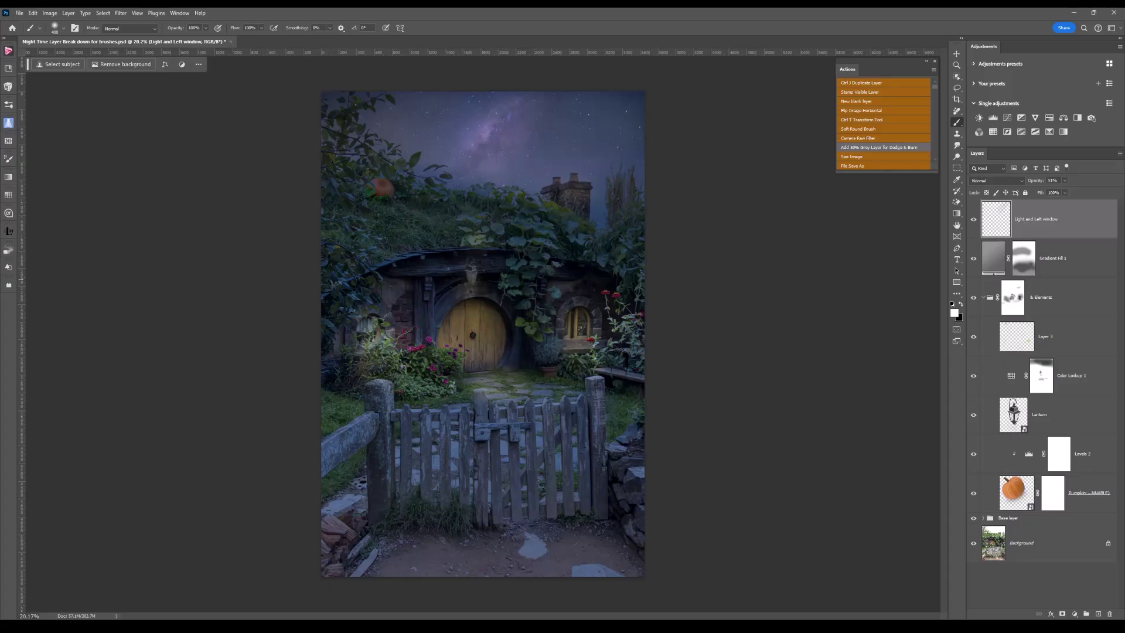
pyautogui.hotkey('ctrl', '+')
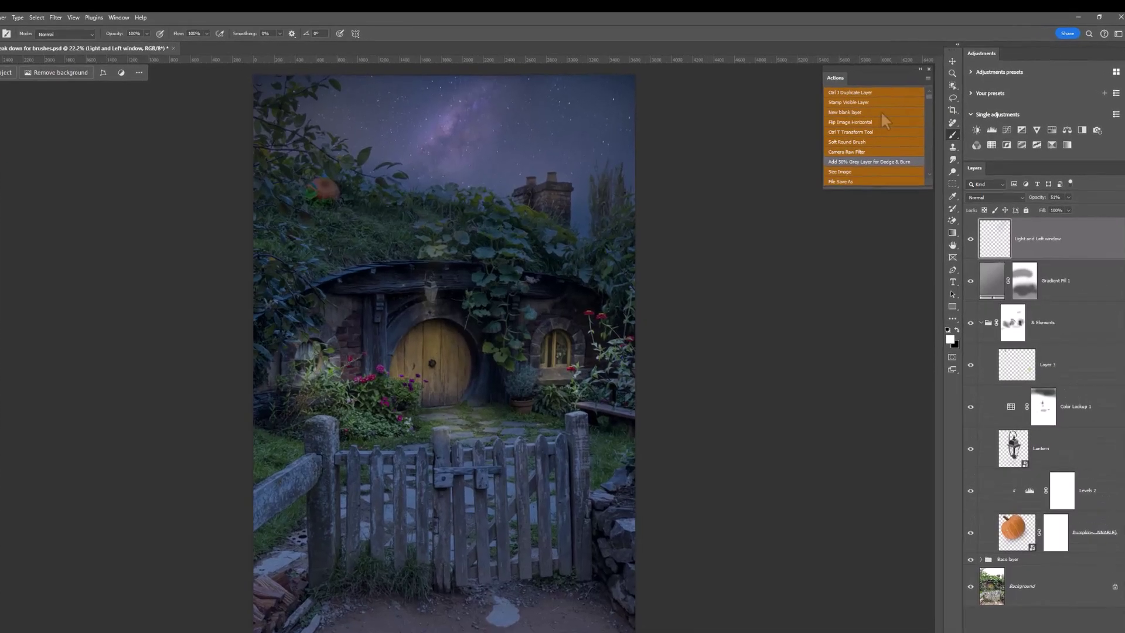
pyautogui.click(890, 101)
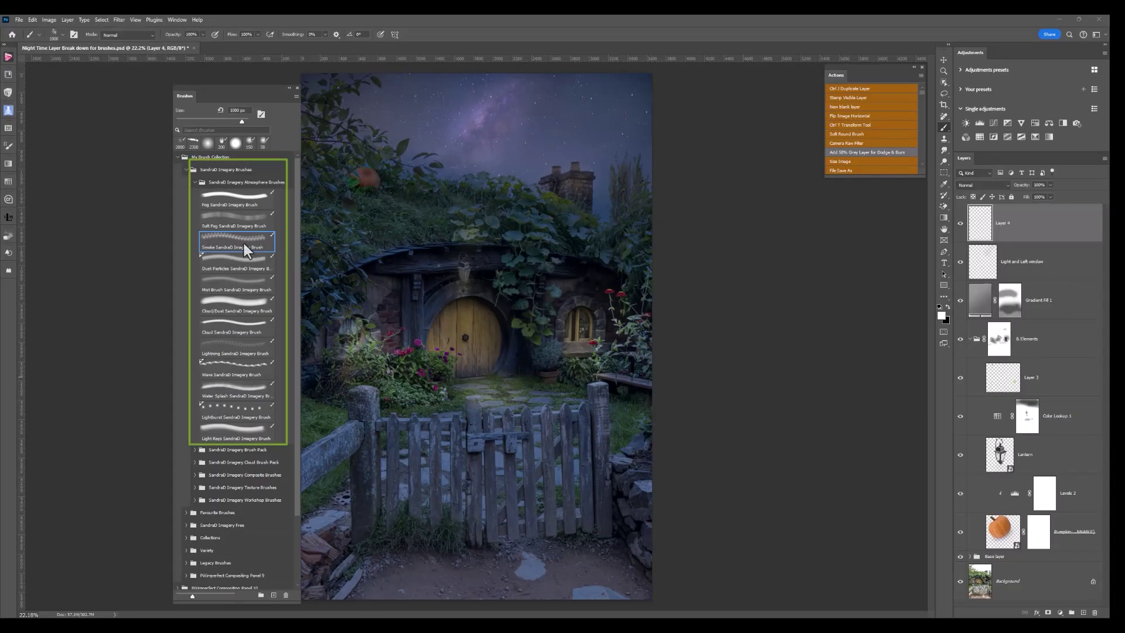
# Choose the Smoke brush, shrink it to 700 px, and stamp smoke puffs above the chimney
pyautogui.click(244, 243)
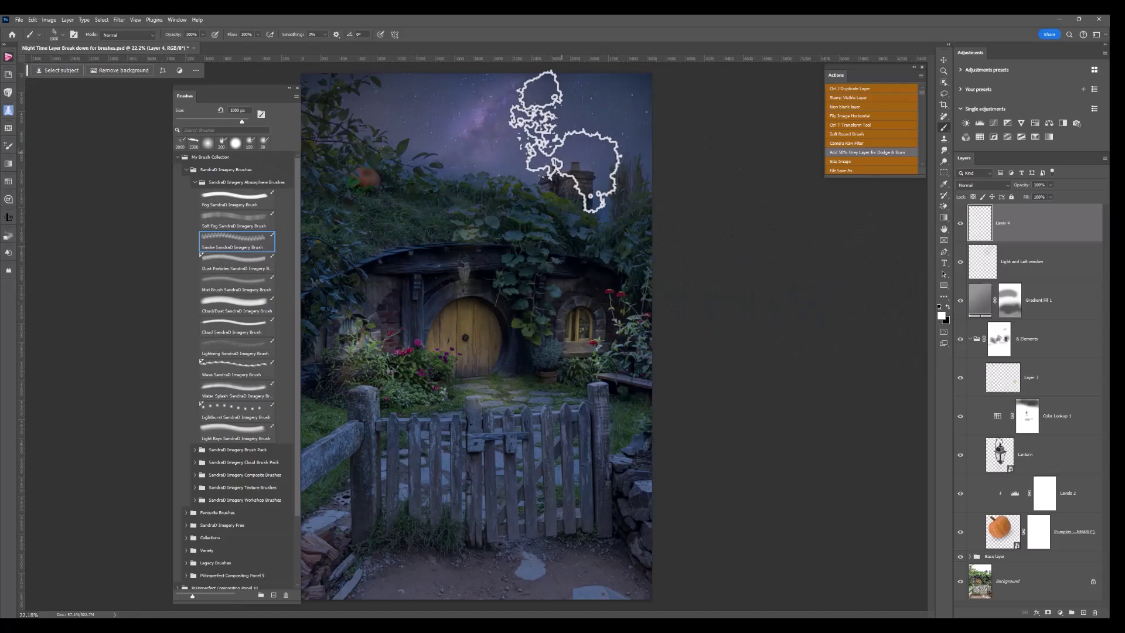
pyautogui.scroll(-1, 565, 141)
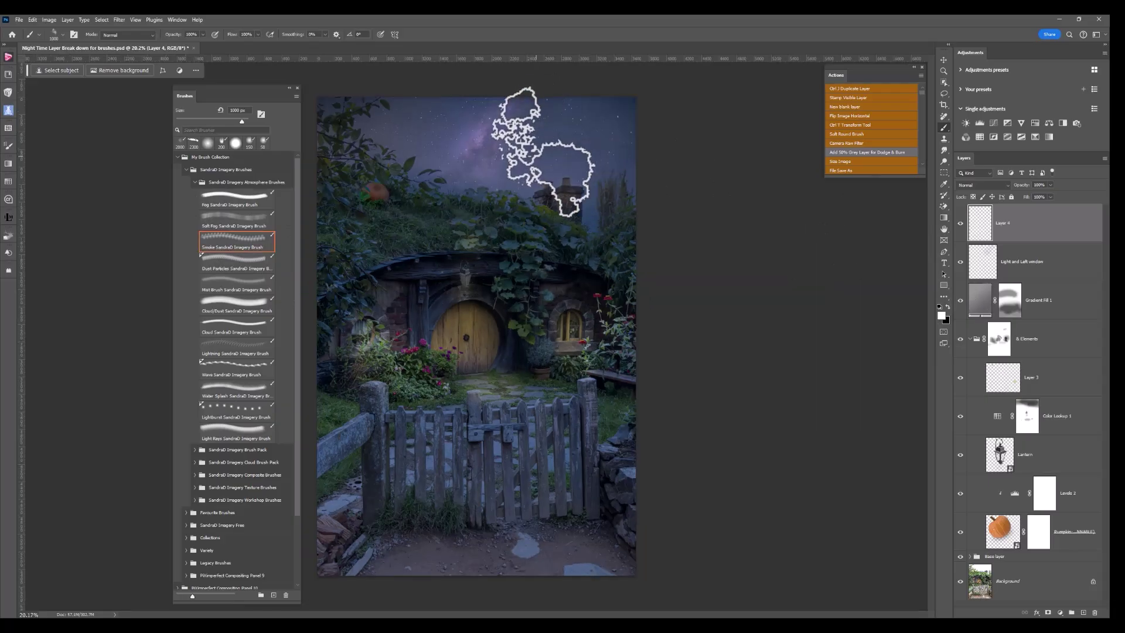
pyautogui.press('[')
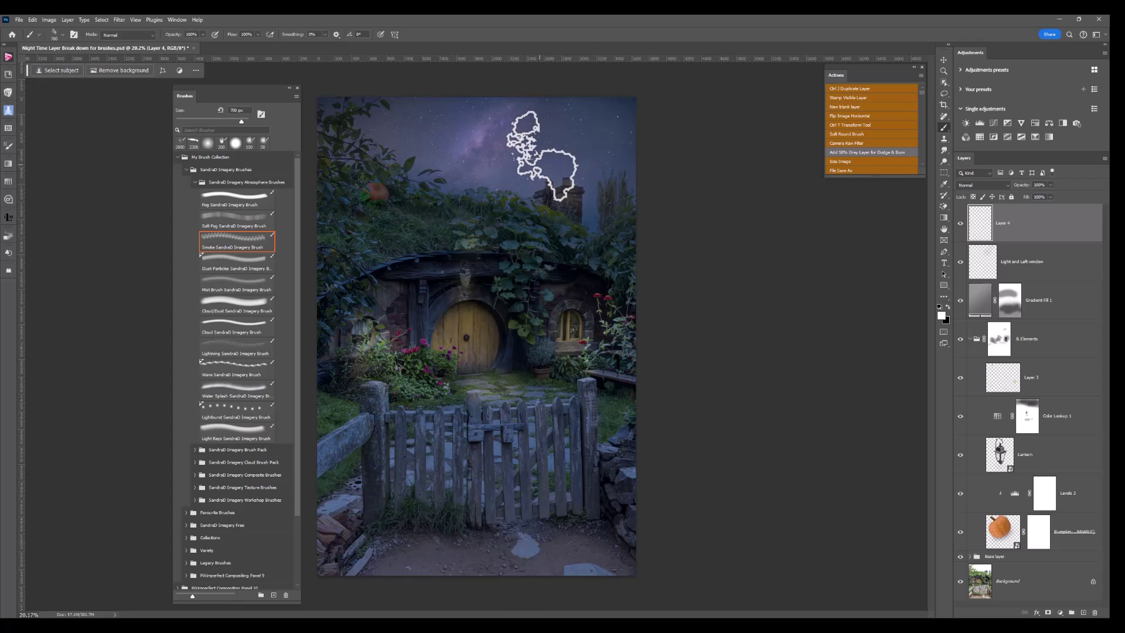
pyautogui.press('[')
pyautogui.click(542, 155)
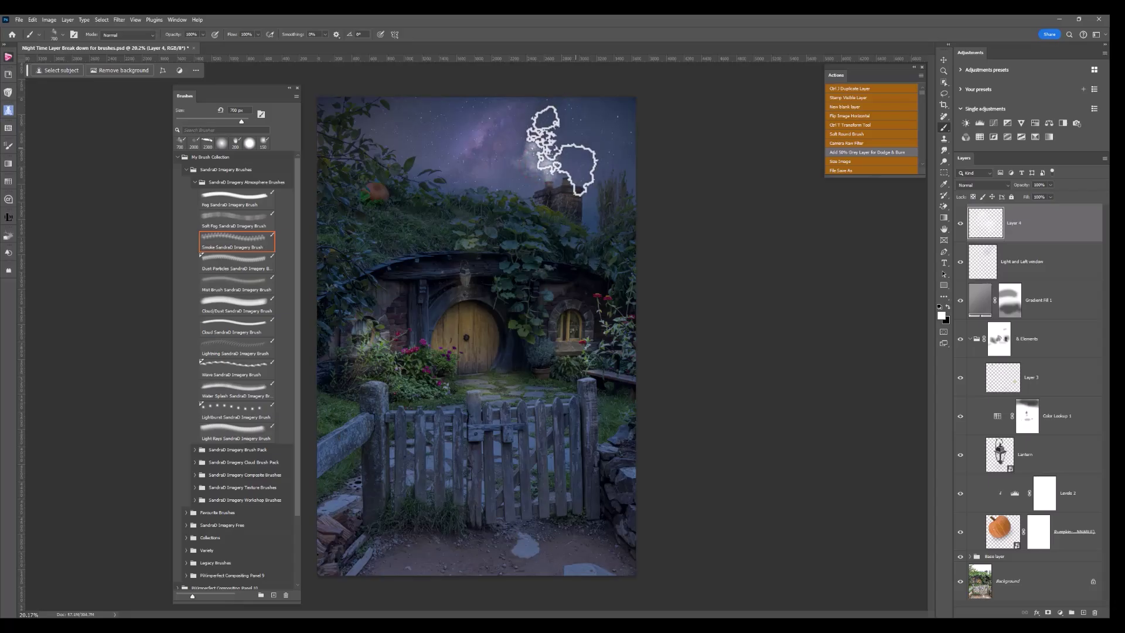
pyautogui.click(562, 152)
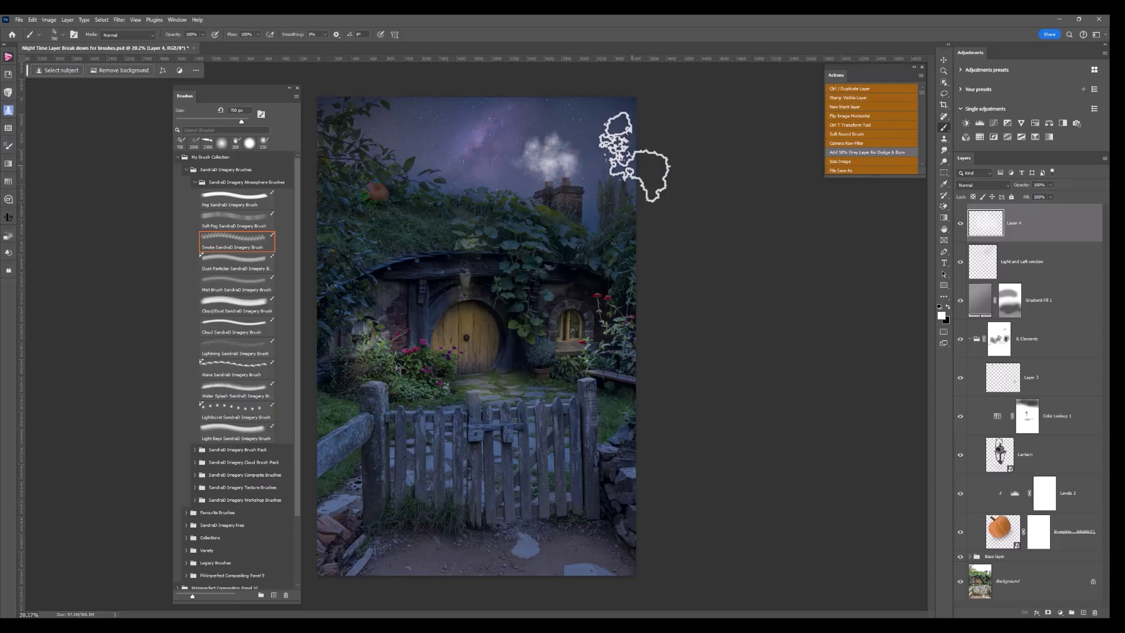
# Undo the last puff, rotate and enlarge the Smoke tip, and repaint smoke over the chimney
pyautogui.hotkey('ctrl', 'z')
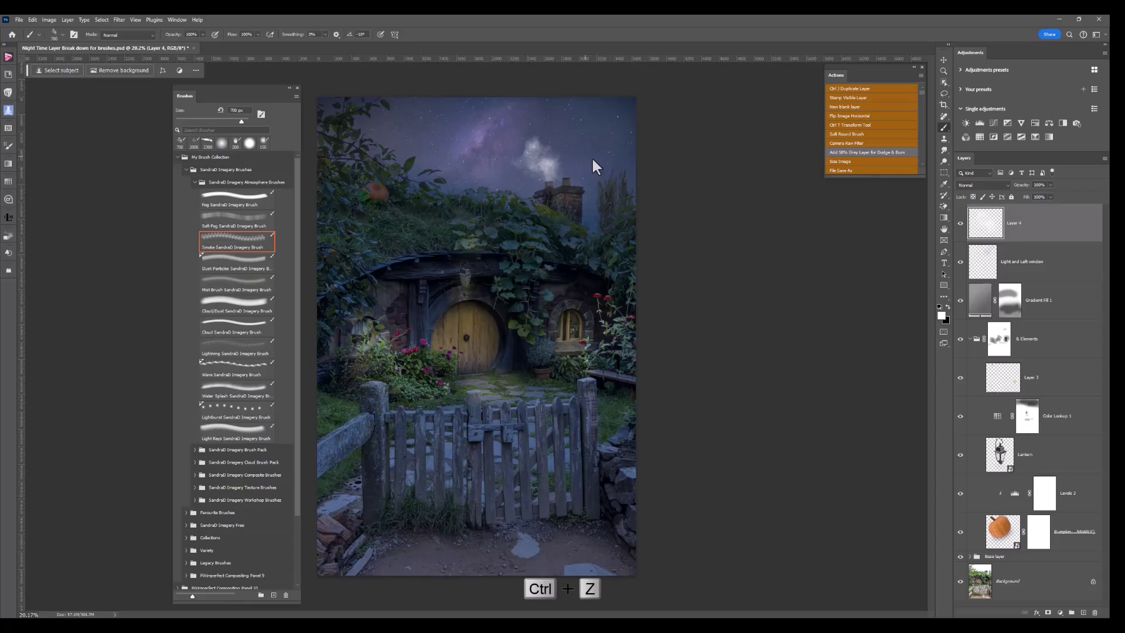
pyautogui.press('Right')
pyautogui.press('Right')
pyautogui.press('Right')
pyautogui.press('Right')
pyautogui.press('Right')
pyautogui.press('Right')
pyautogui.press('Right')
pyautogui.press('Right')
pyautogui.press('Right')
pyautogui.press('Right')
pyautogui.press('Right')
pyautogui.press('Right')
pyautogui.press('Right')
pyautogui.press('Right')
pyautogui.press('Right')
pyautogui.press('Right')
pyautogui.press('Right')
pyautogui.press('Right')
pyautogui.press('Right')
pyautogui.press('Right')
pyautogui.press('Right')
pyautogui.press('Right')
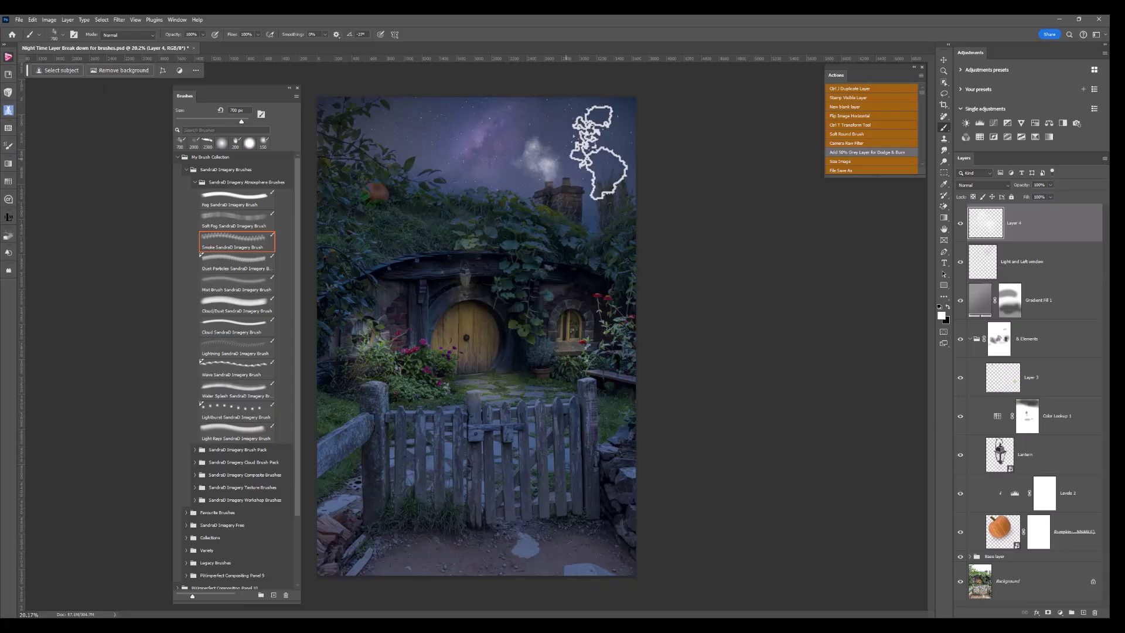
pyautogui.press(']')
pyautogui.press(']')
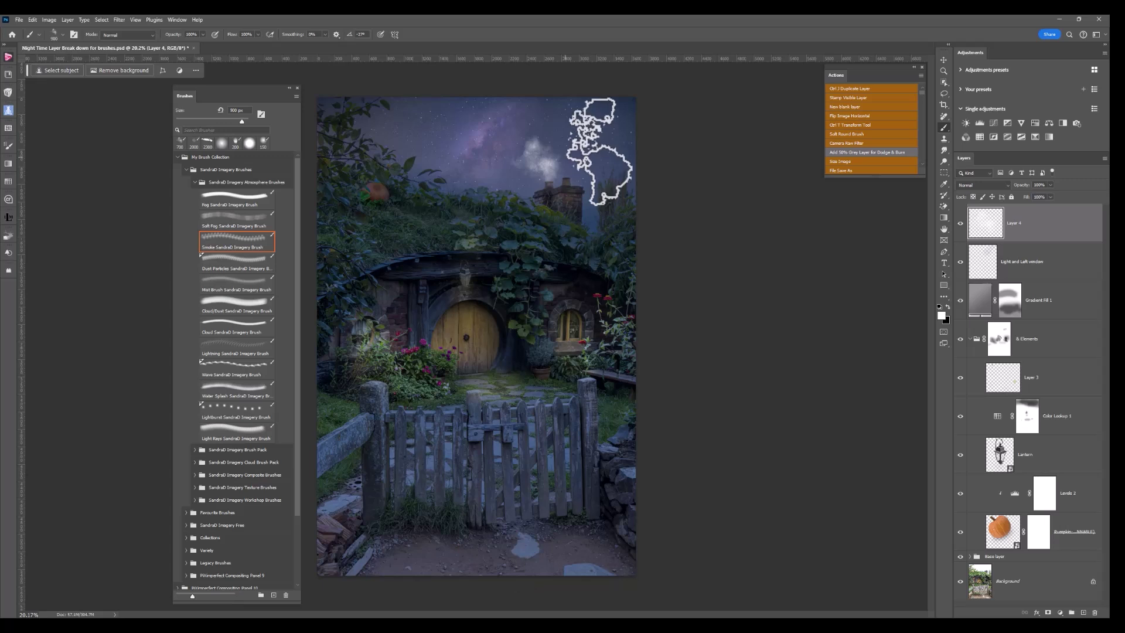
pyautogui.press('Left')
pyautogui.press('Left')
pyautogui.press('Left')
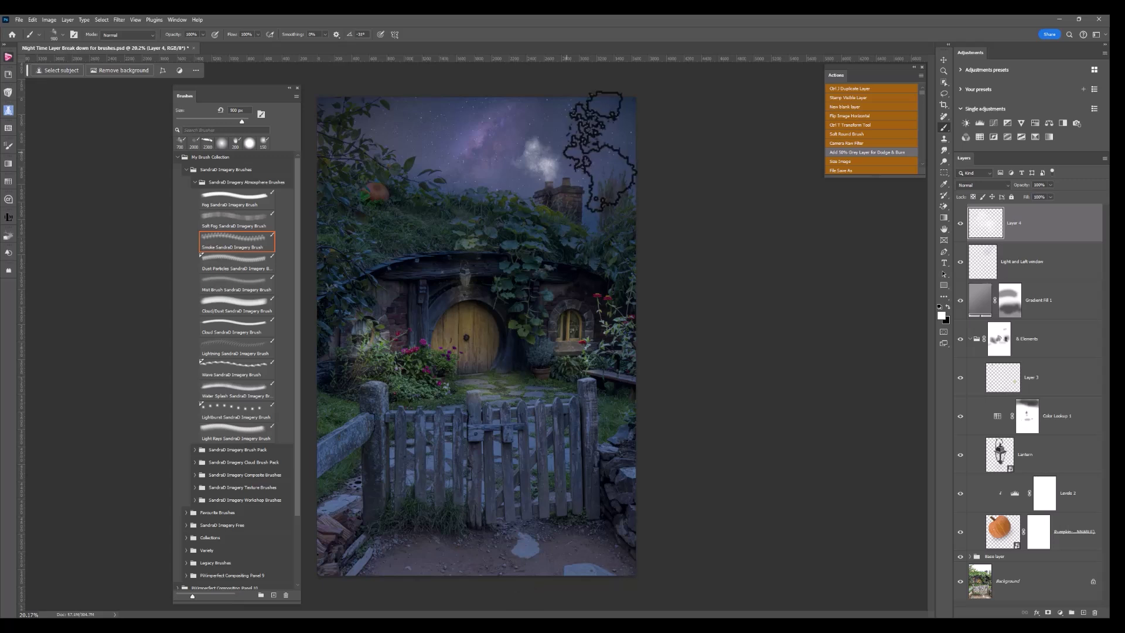
pyautogui.click(566, 154)
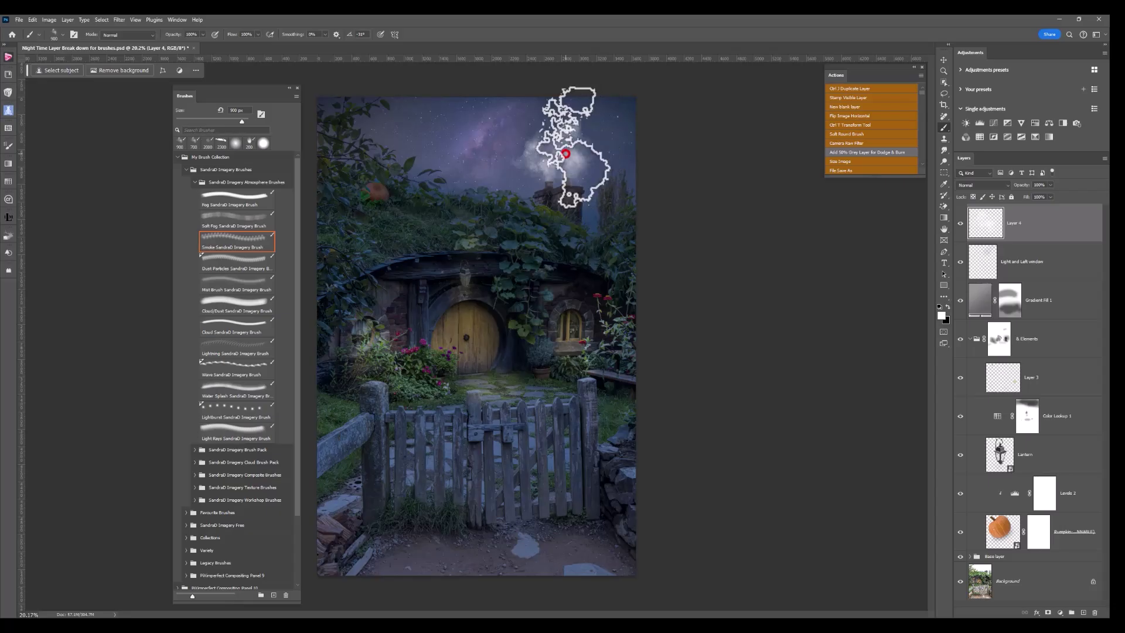
pyautogui.hotkey('ctrl', '-')
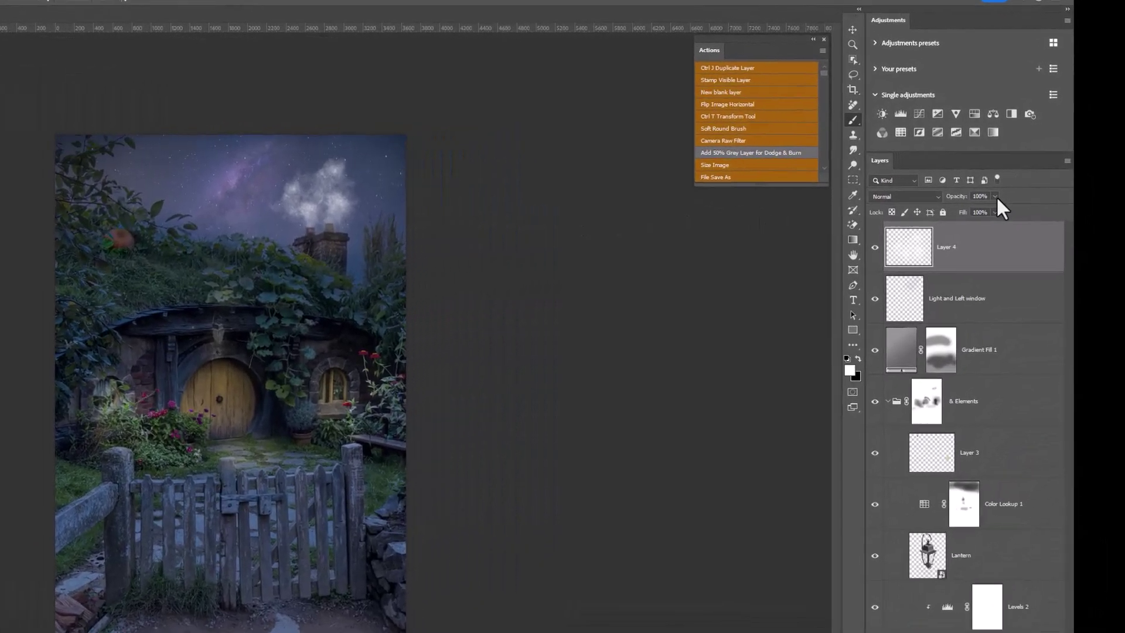
# Lower Layer 4's opacity to about 64% and transform the smoke, shifting it up and left
pyautogui.click(1050, 184)
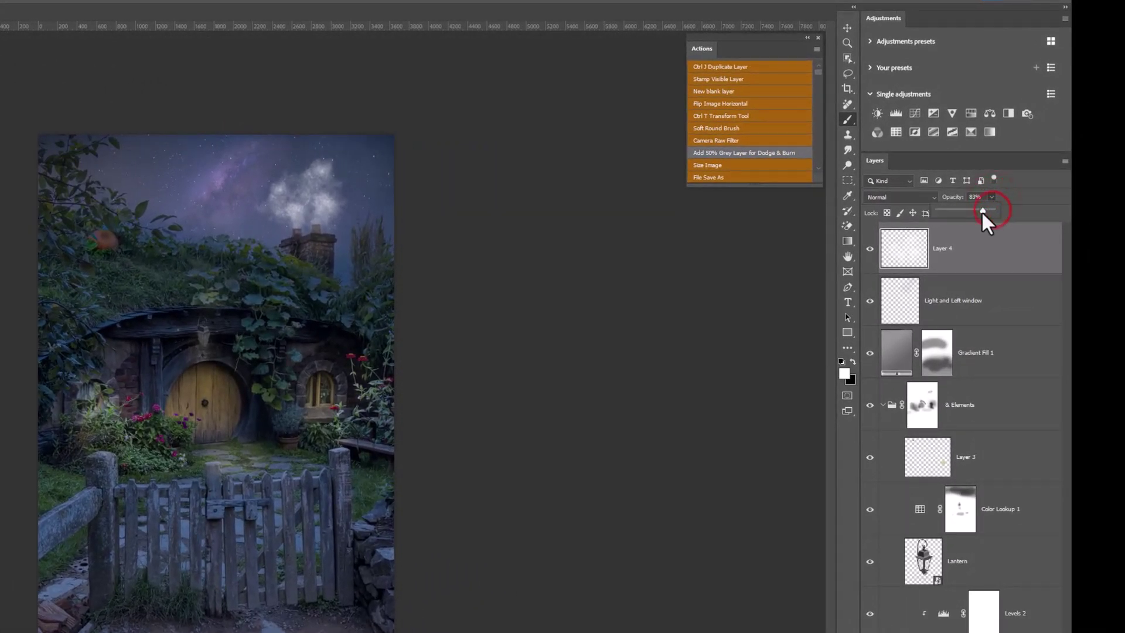
pyautogui.moveTo(977, 215); pyautogui.dragTo(975, 217)
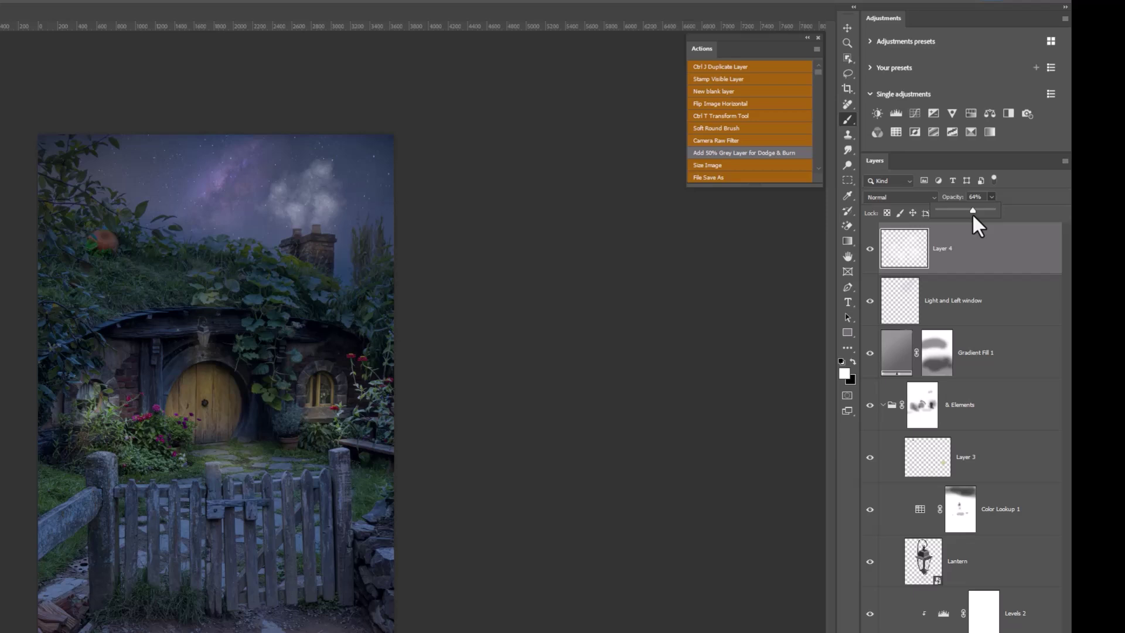
pyautogui.click(731, 117)
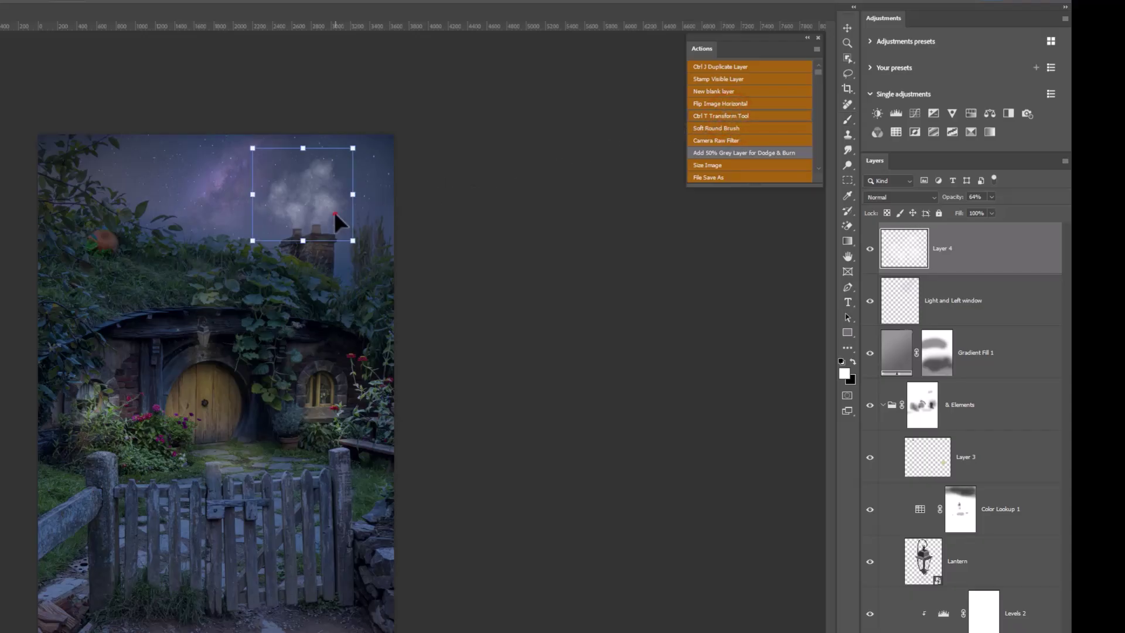
pyautogui.moveTo(335, 221); pyautogui.dragTo(320, 196)
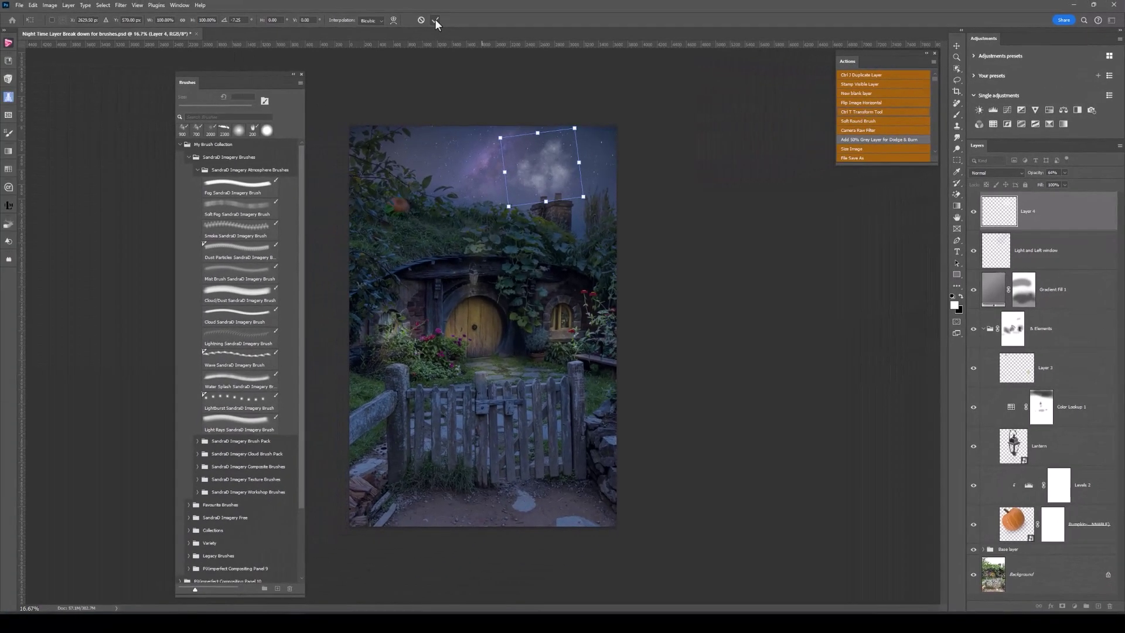
# Commit the smoke's position, switch to a soft round brush, and add blank Layer 5
pyautogui.click(435, 20)
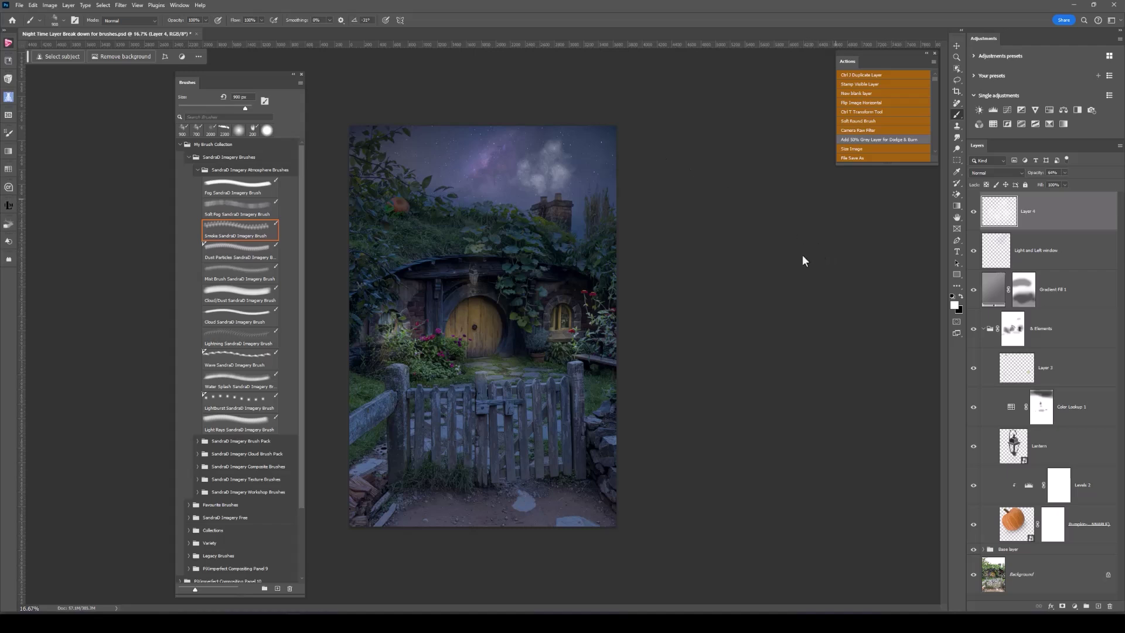
pyautogui.click(855, 121)
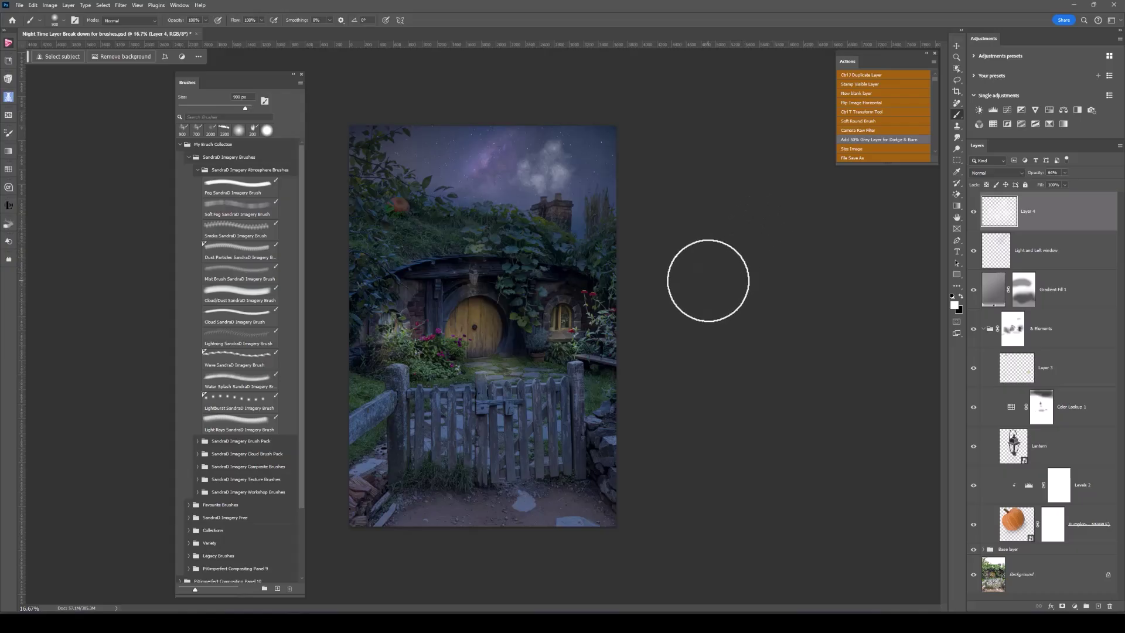
pyautogui.scroll(1, 708, 280)
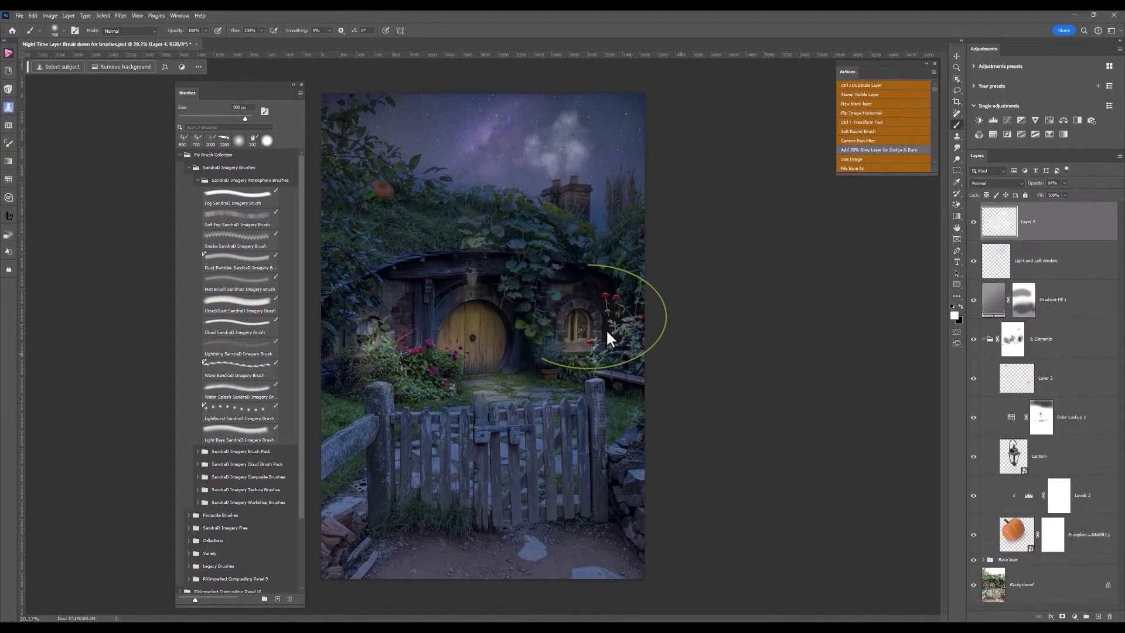
pyautogui.click(861, 104)
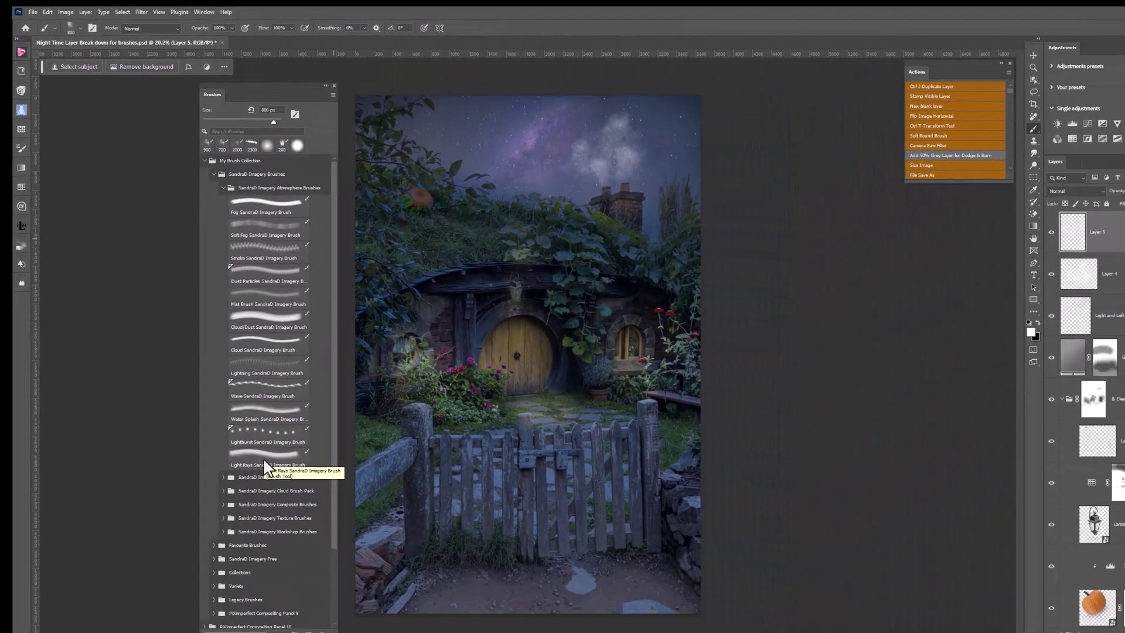
# Load the Light Rays SandraD Imagery Brush at 800 px and bring up the foreground Color Picker
pyautogui.click(310, 498)
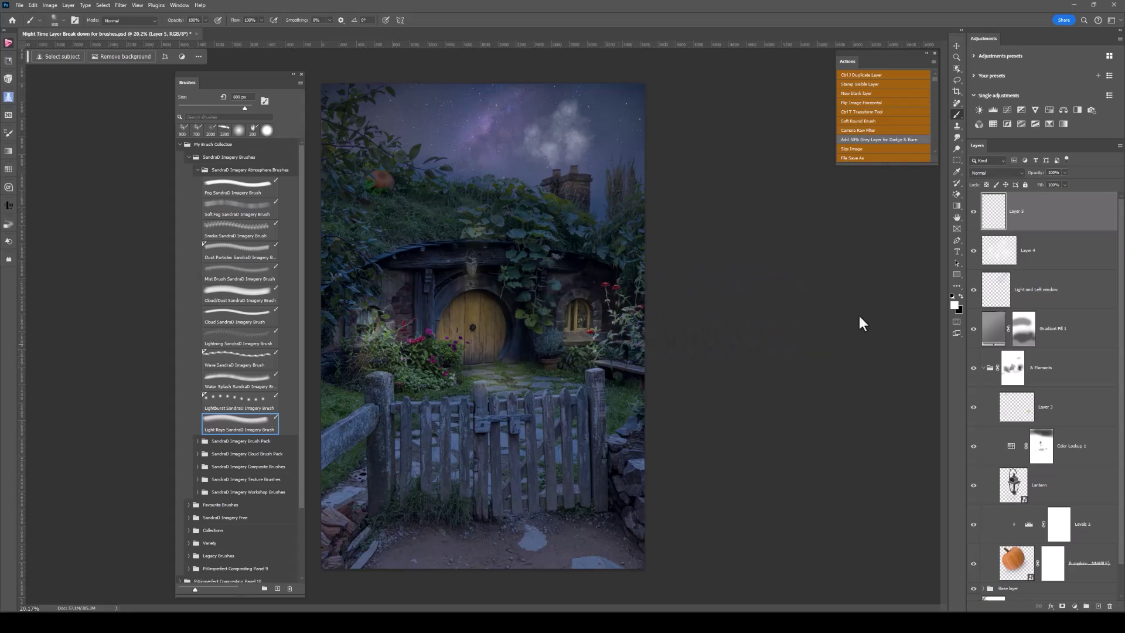
pyautogui.click(954, 306)
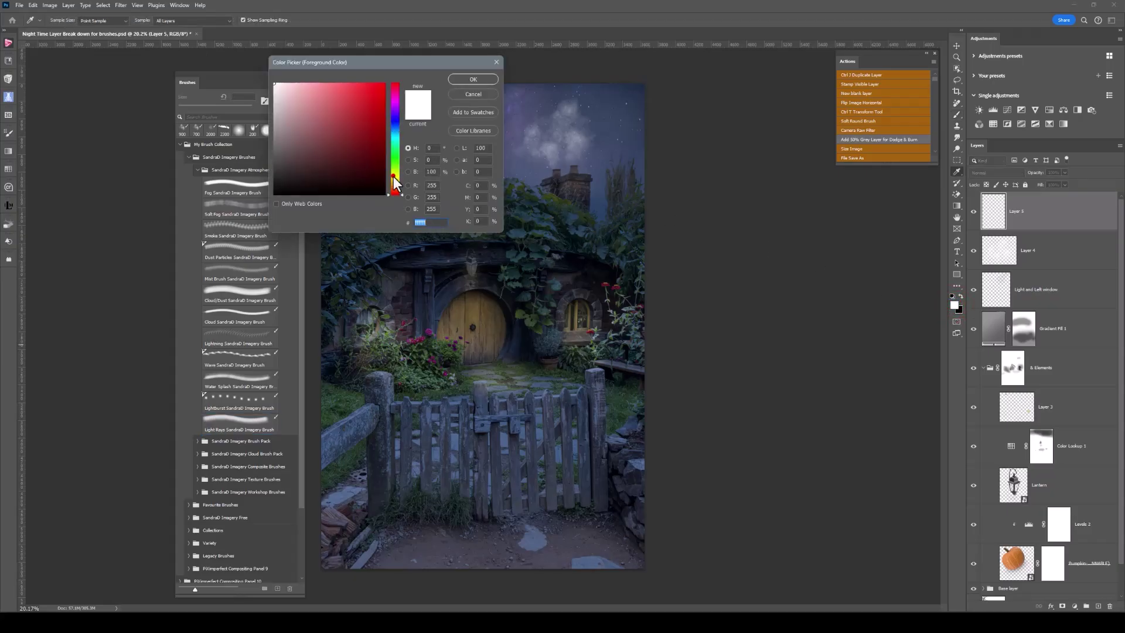
# Set the foreground colour to a pale cream-yellow, #e3e7c0
pyautogui.click(394, 176)
pyautogui.moveTo(398, 174); pyautogui.dragTo(399, 173)
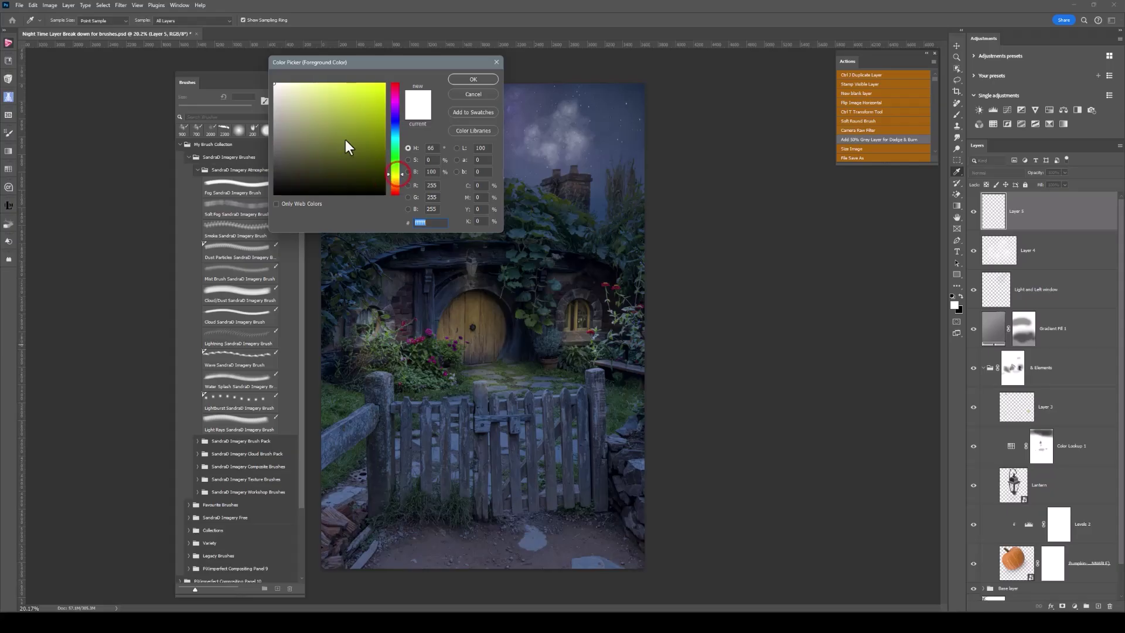
pyautogui.moveTo(300, 109)
pyautogui.mouseDown()
pyautogui.moveTo(283, 96)
pyautogui.moveTo(282, 106)
pyautogui.moveTo(293, 93)
pyautogui.mouseUp()
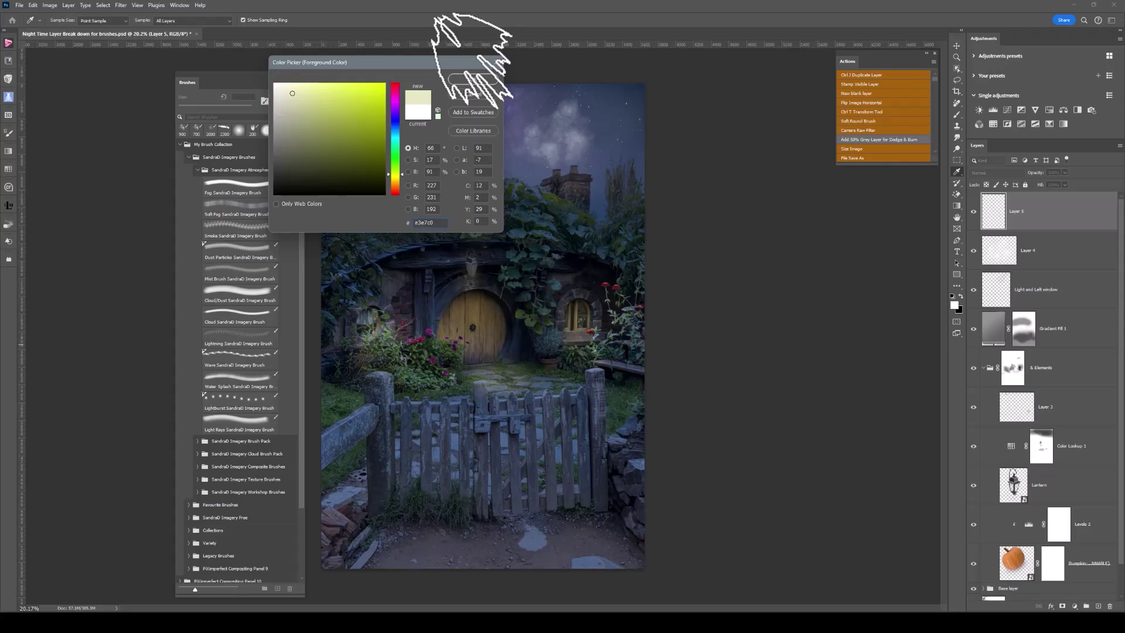
pyautogui.click(489, 78)
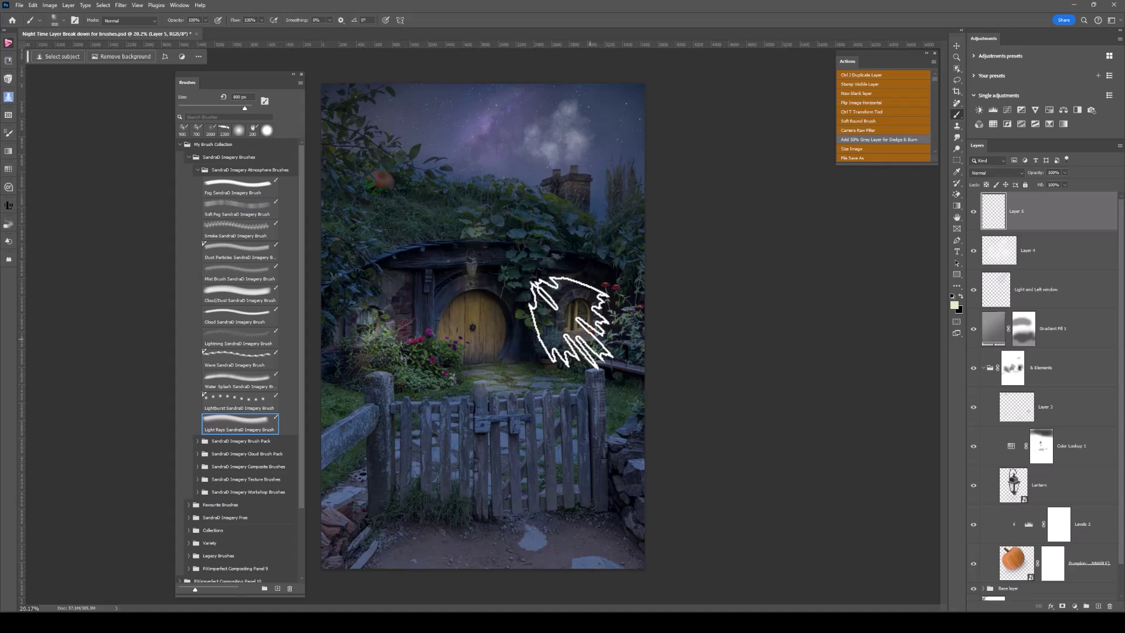
# Stamp light rays at -11° over the small round window and lower Layer 5 to 55% opacity
pyautogui.press('Right')
pyautogui.press('Right')
pyautogui.press('Right')
pyautogui.press('Right')
pyautogui.press('Right')
pyautogui.press('Right')
pyautogui.press('Right')
pyautogui.press('Right')
pyautogui.press('Right')
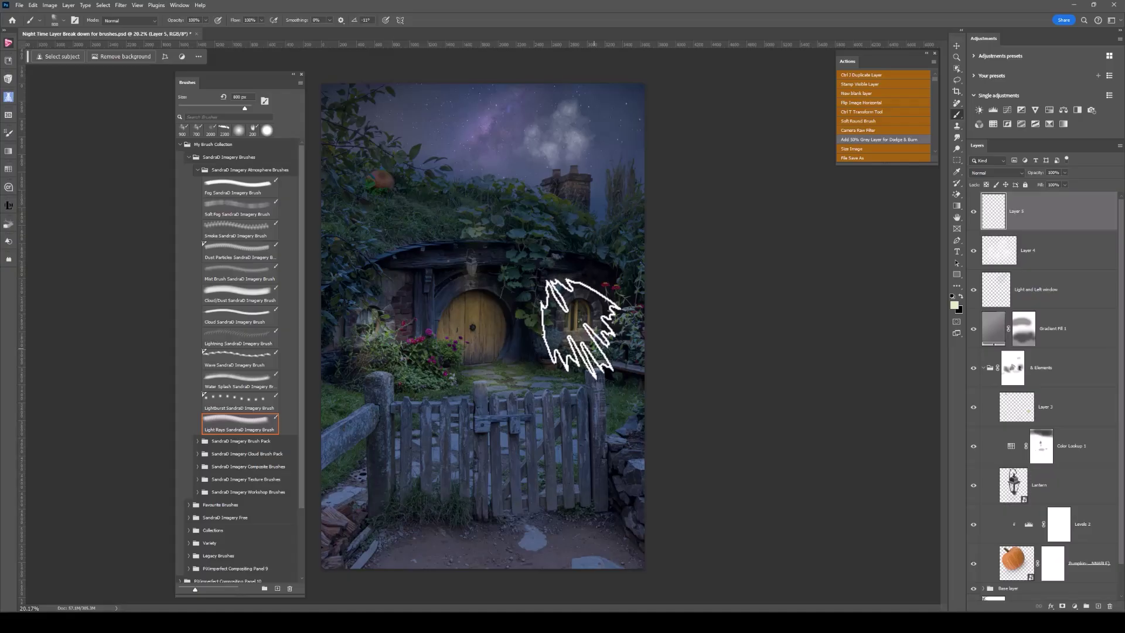
pyautogui.click(594, 348)
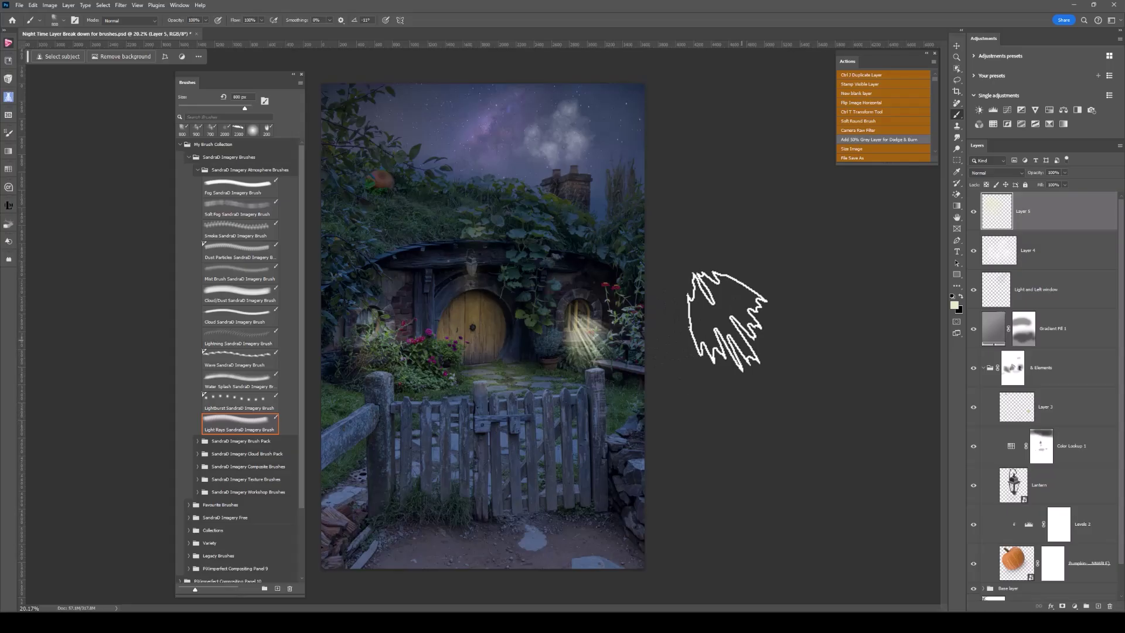
pyautogui.click(1067, 173)
pyautogui.moveTo(1059, 184); pyautogui.dragTo(1051, 185)
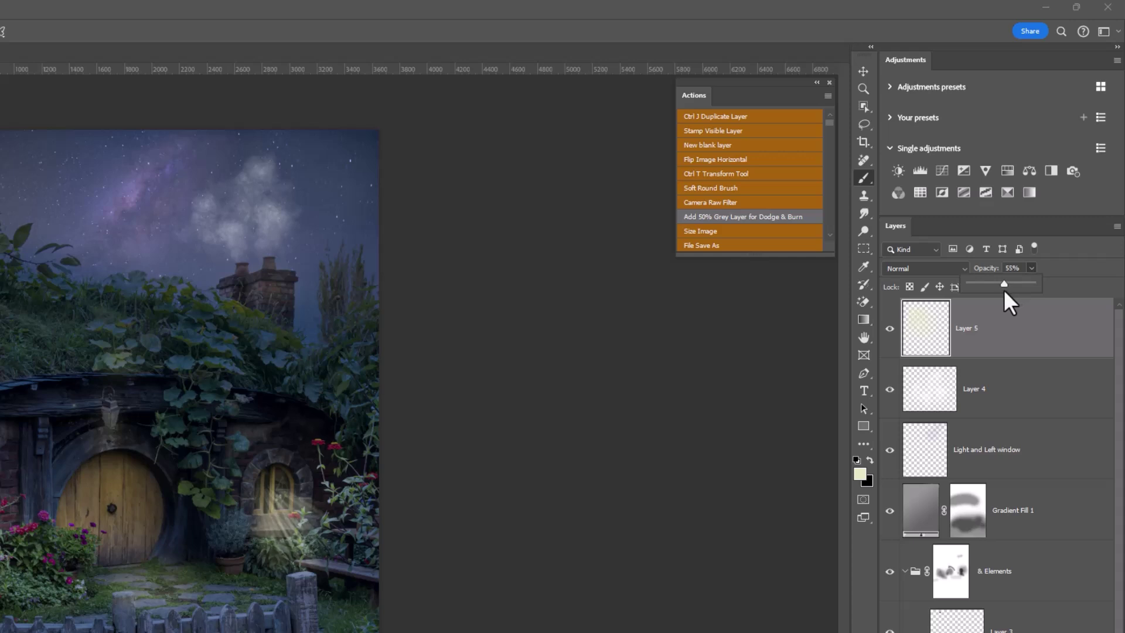
# Preview blend modes, set Layer 5 to Soft Light, and raise its opacity to 77%
pyautogui.click(935, 268)
pyautogui.click(935, 267)
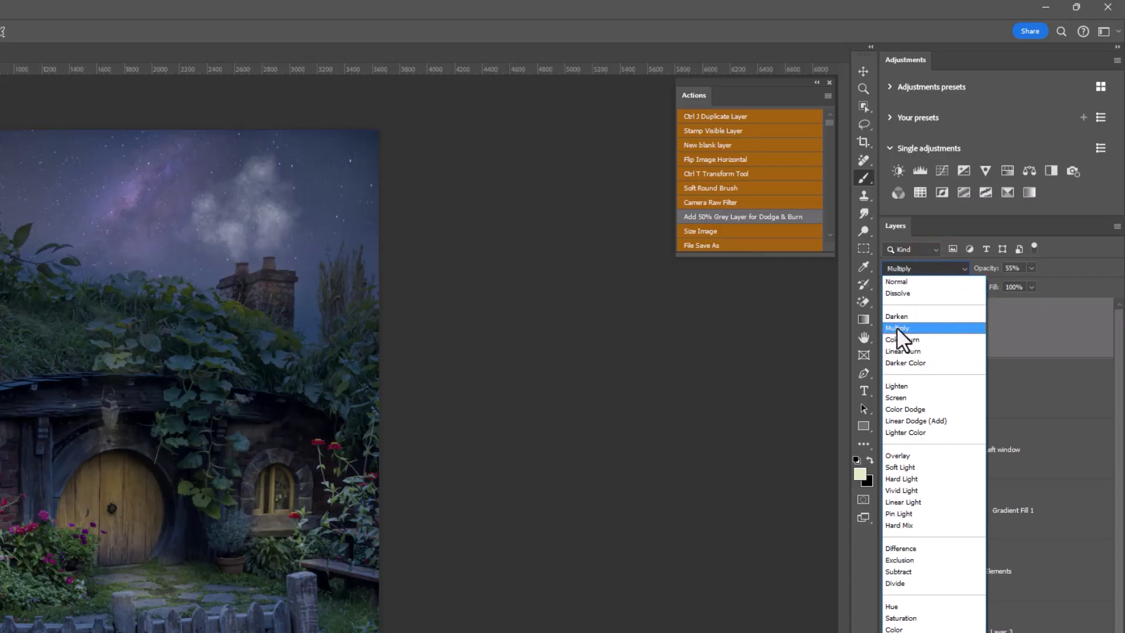
pyautogui.press('Up')
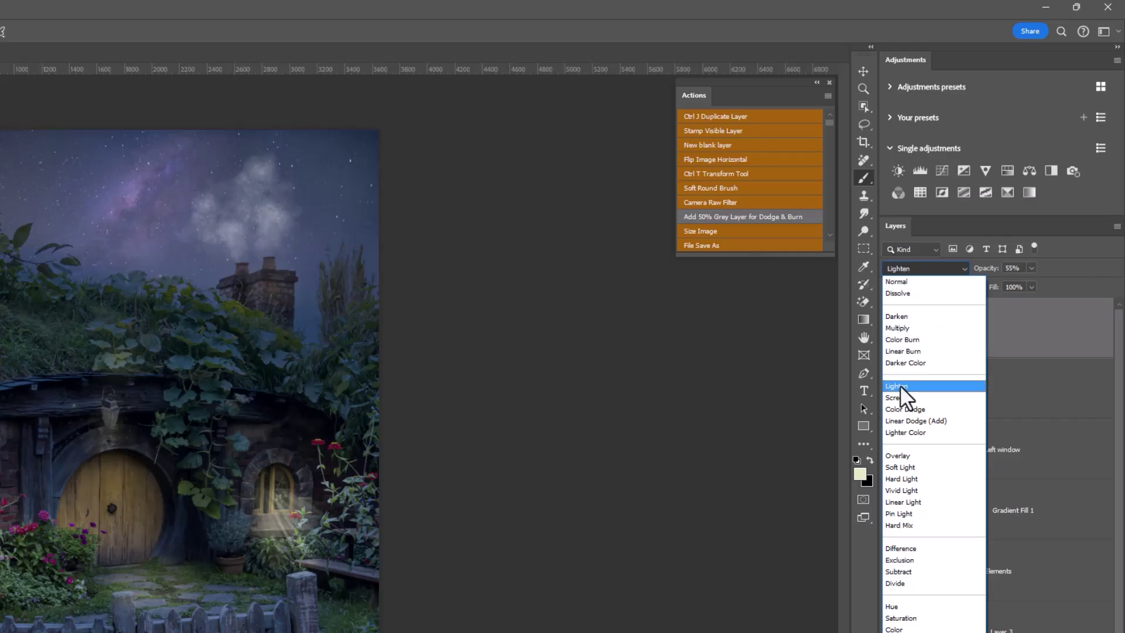
pyautogui.press('Down')
pyautogui.press('Down')
pyautogui.press('Down')
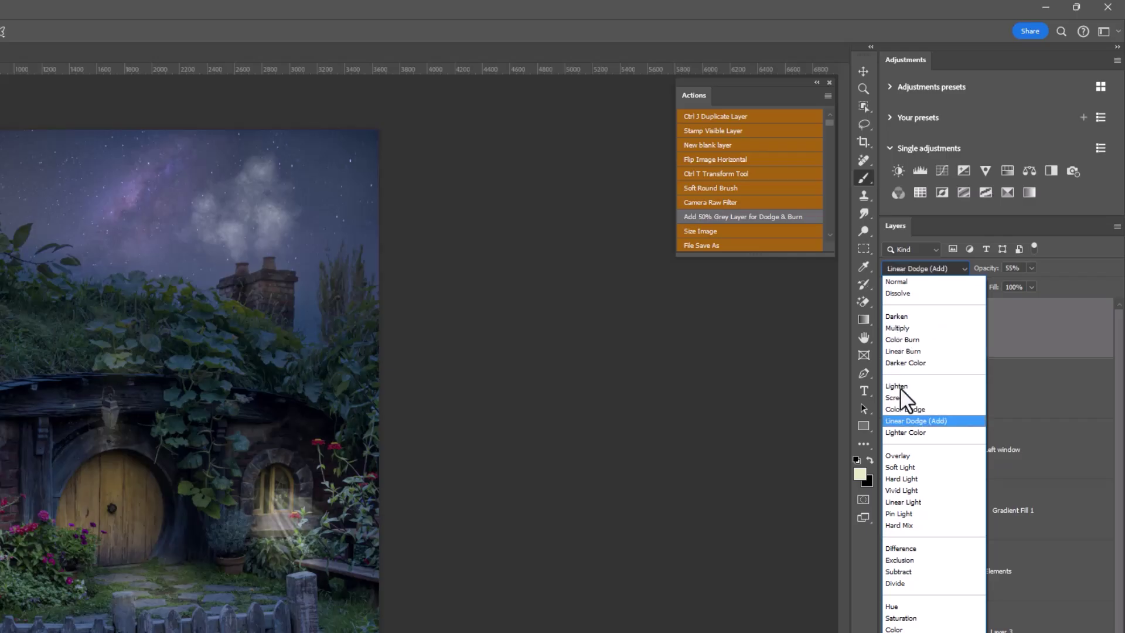
pyautogui.click(902, 467)
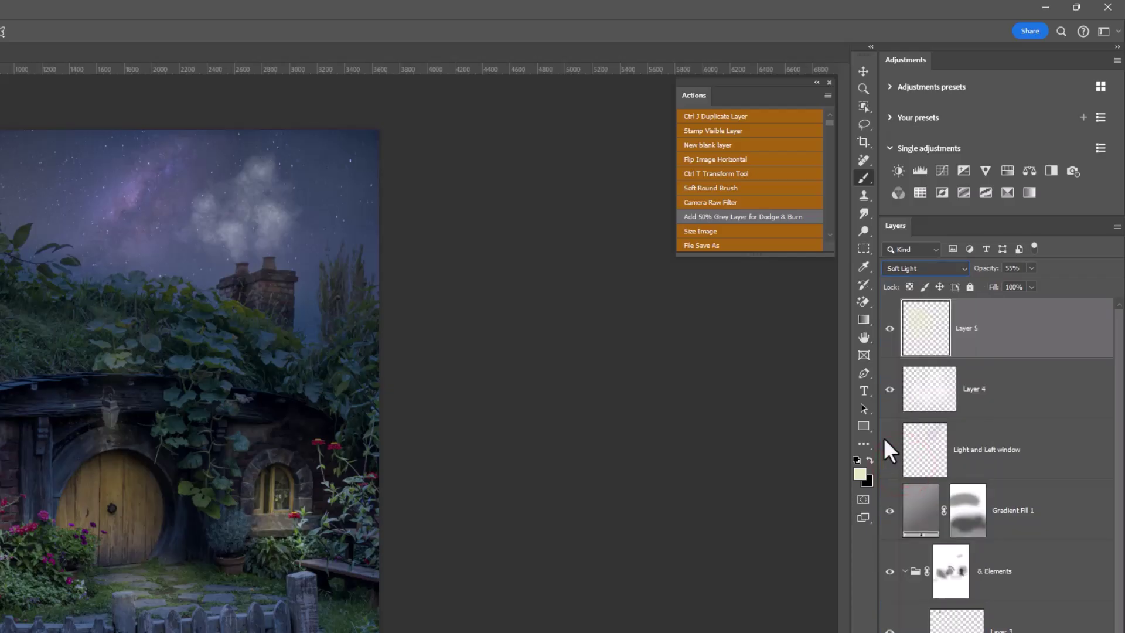
pyautogui.click(1031, 269)
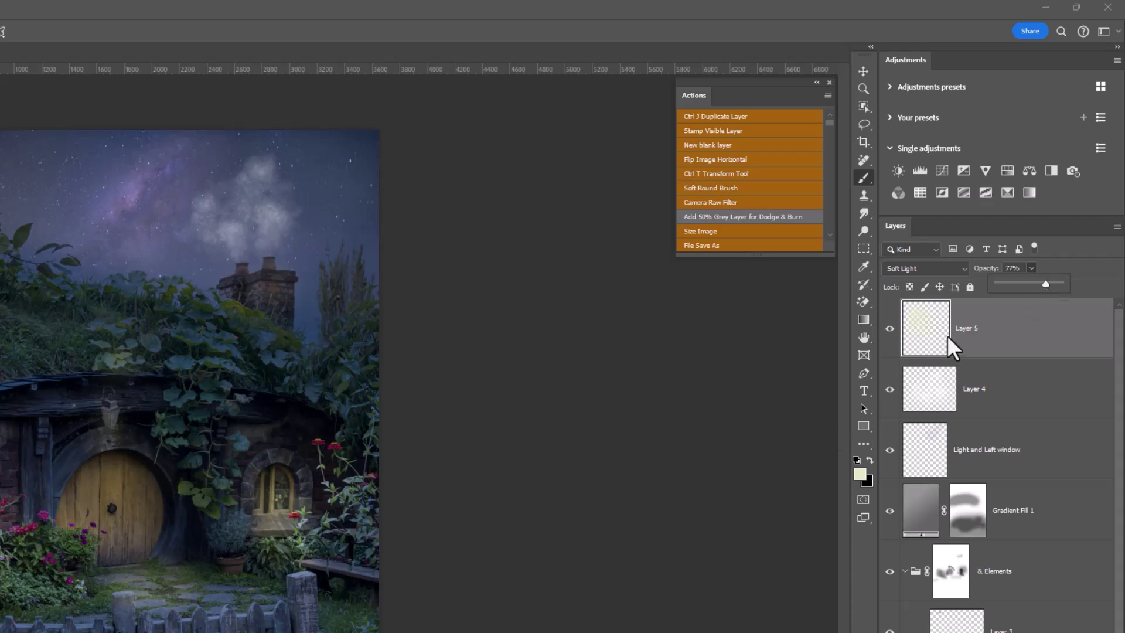
# Move, enlarge and tilt the light rays about -2.5° over the small right window, committing the transform
pyautogui.click(729, 174)
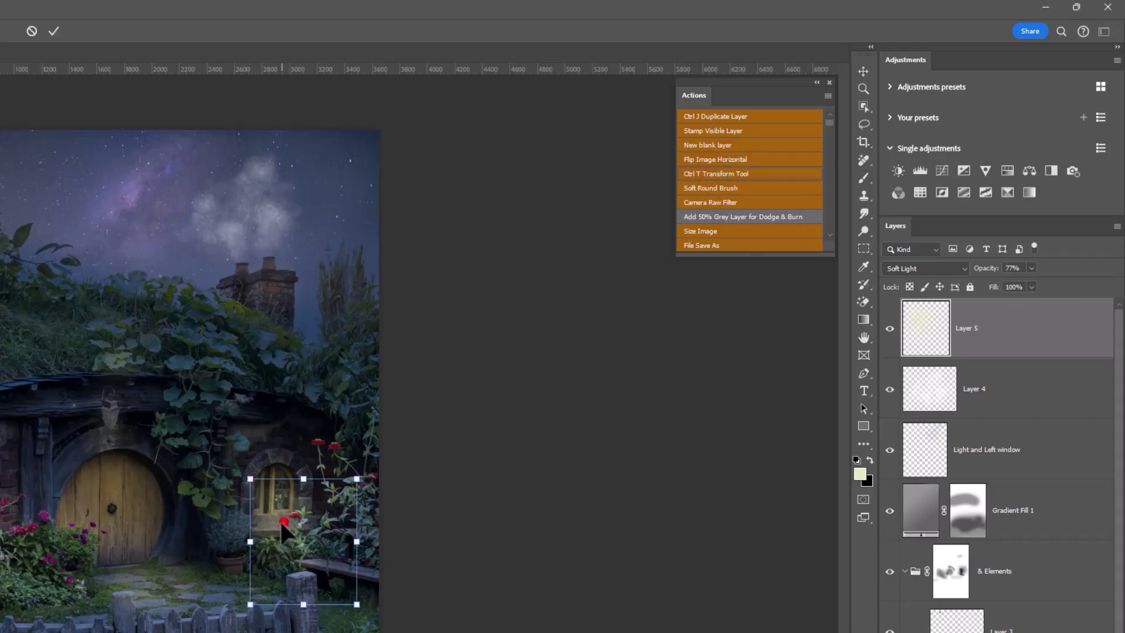
pyautogui.moveTo(280, 520); pyautogui.dragTo(284, 528)
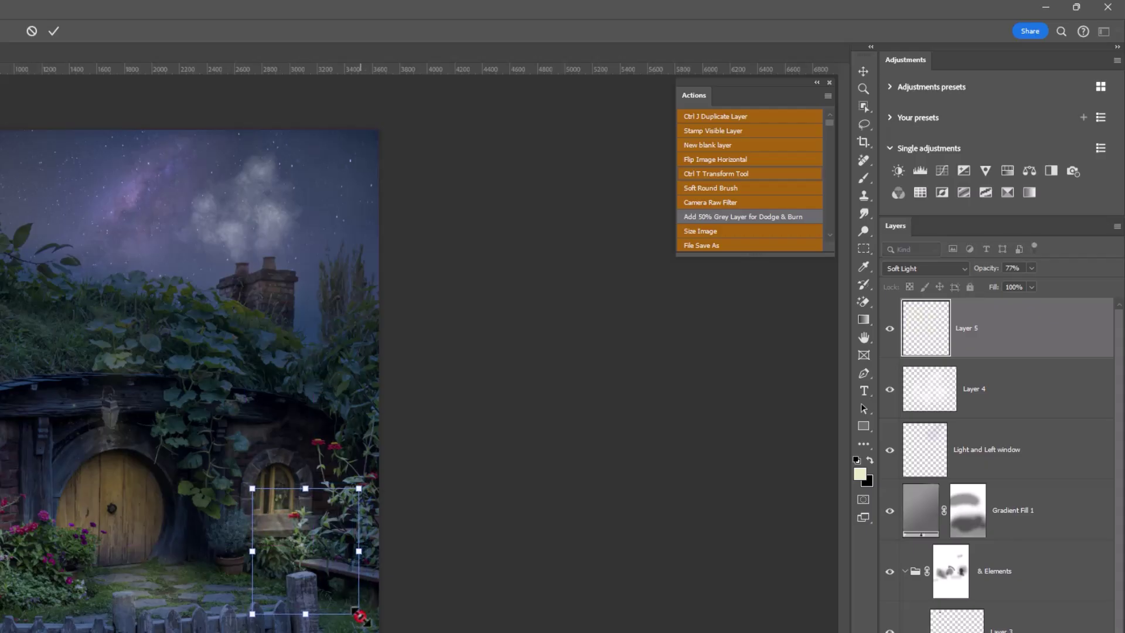
pyautogui.moveTo(359, 613); pyautogui.dragTo(345, 582)
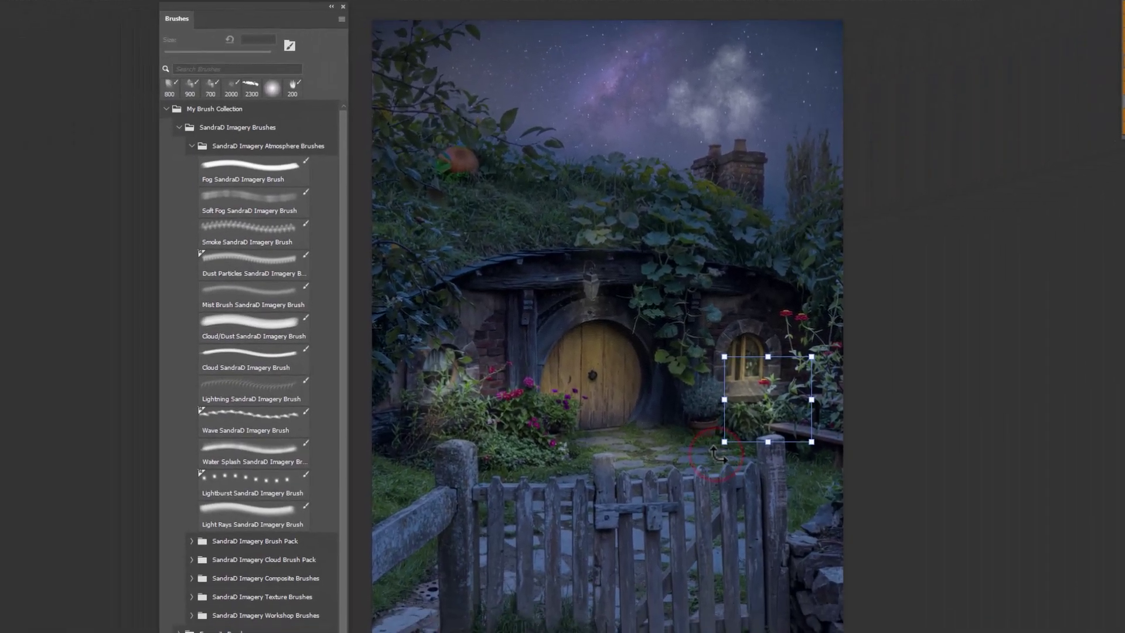
pyautogui.moveTo(244, 594); pyautogui.dragTo(245, 590)
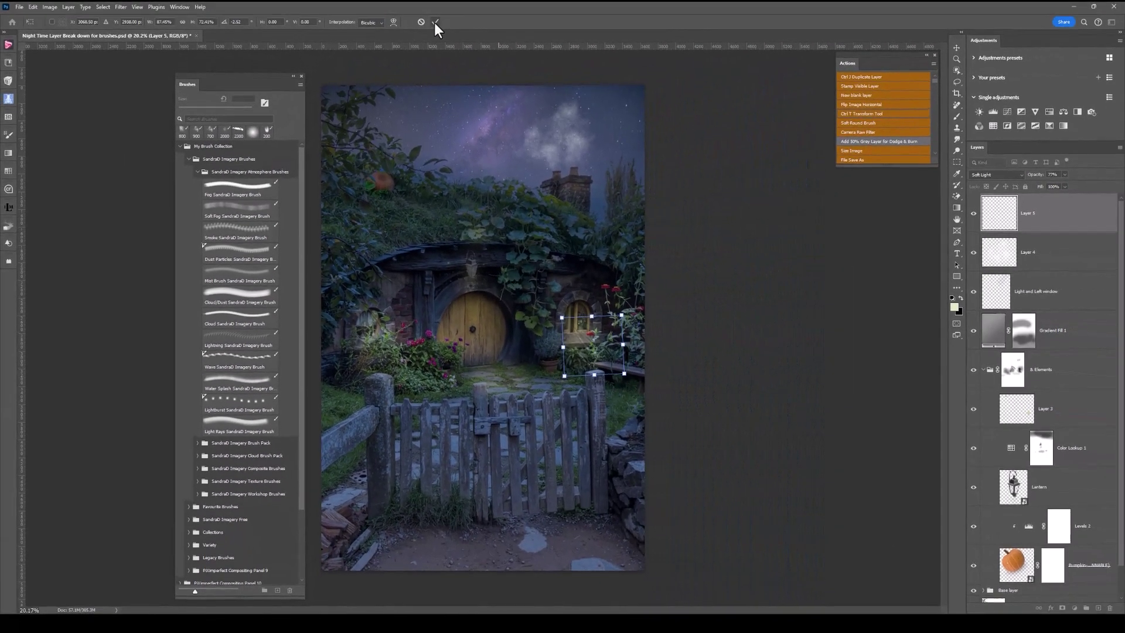
pyautogui.click(434, 23)
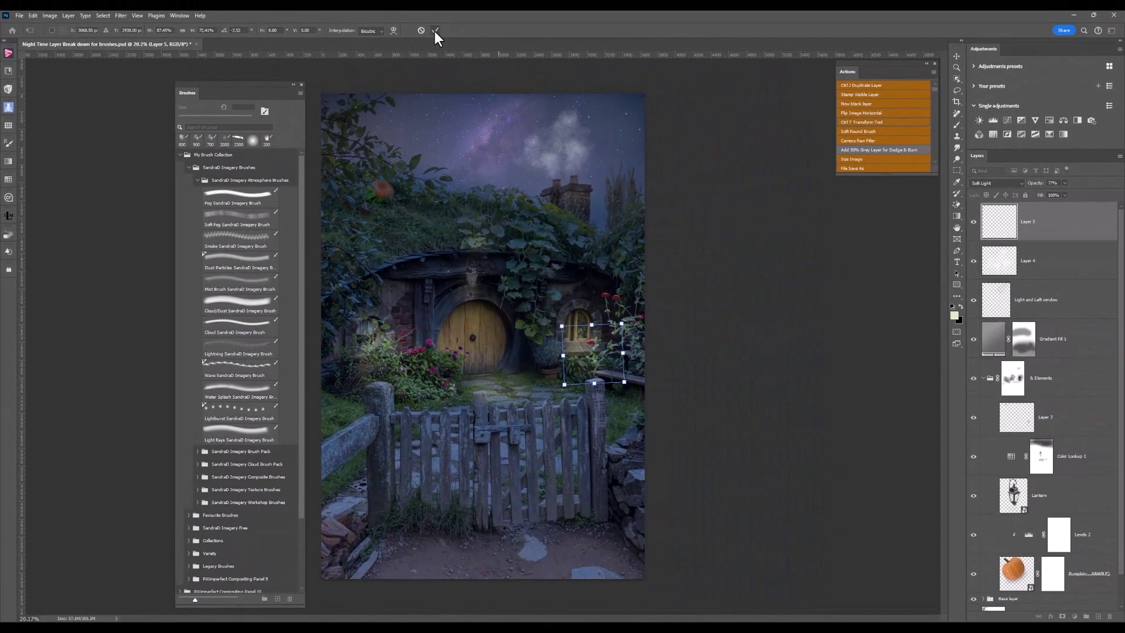
pyautogui.press('b')
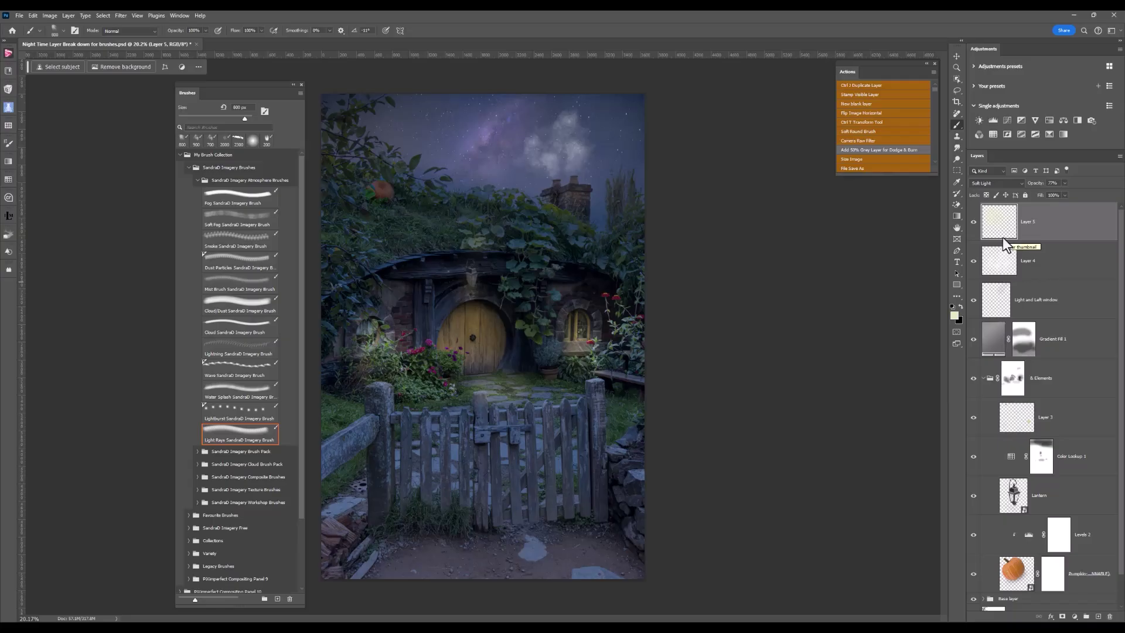
# Select Layer 4 and dim the chimney smoke to 47% opacity
pyautogui.click(1001, 264)
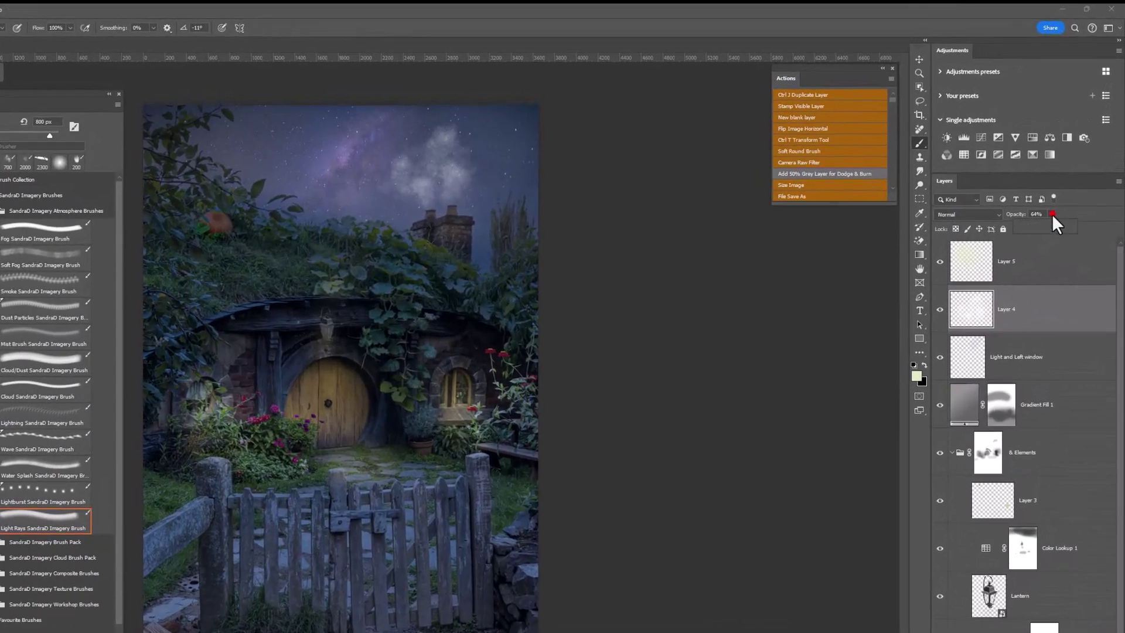
pyautogui.click(1064, 183)
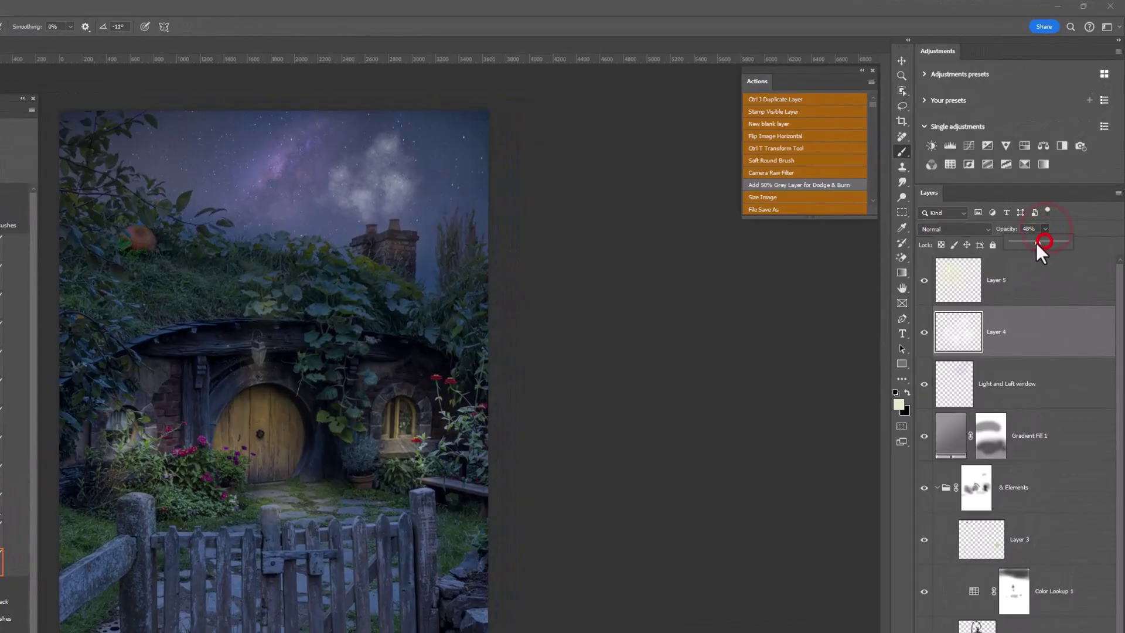
pyautogui.moveTo(1037, 244); pyautogui.dragTo(1037, 245)
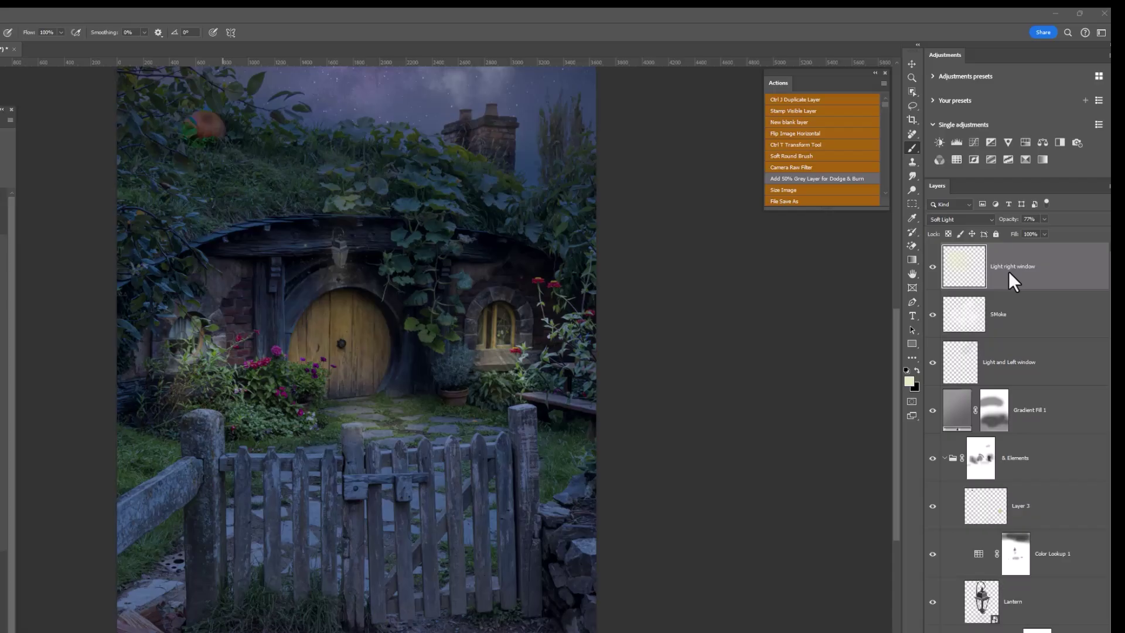
# Add a new top layer, paint a yellow-green loop around the round door, then undo it
pyautogui.scroll(1, 393, 498)
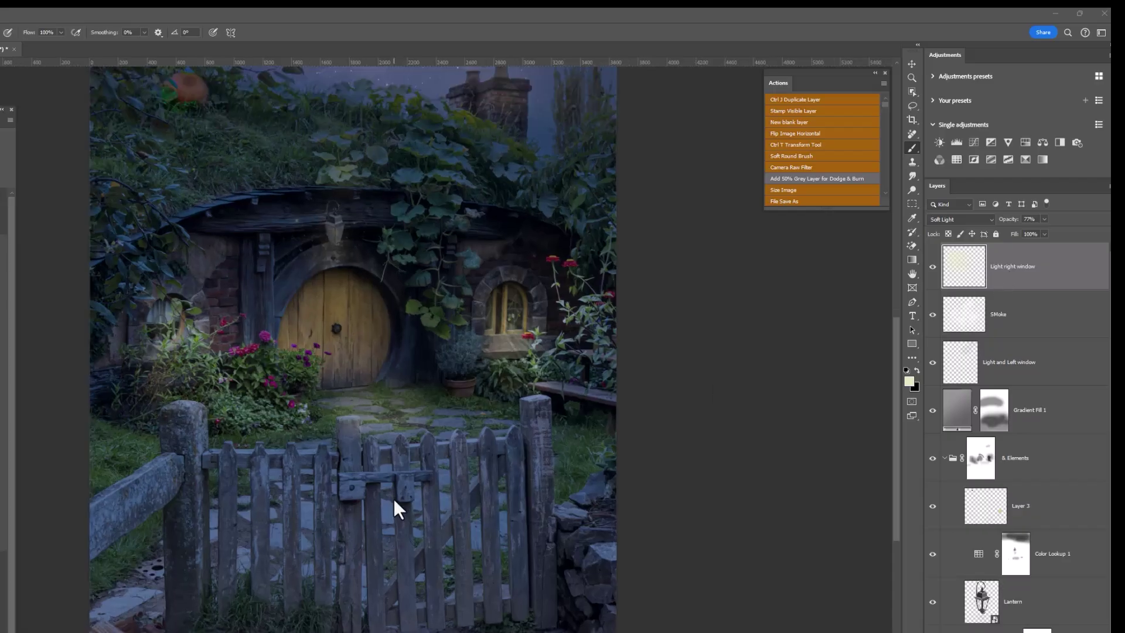
pyautogui.scroll(-1, 393, 499)
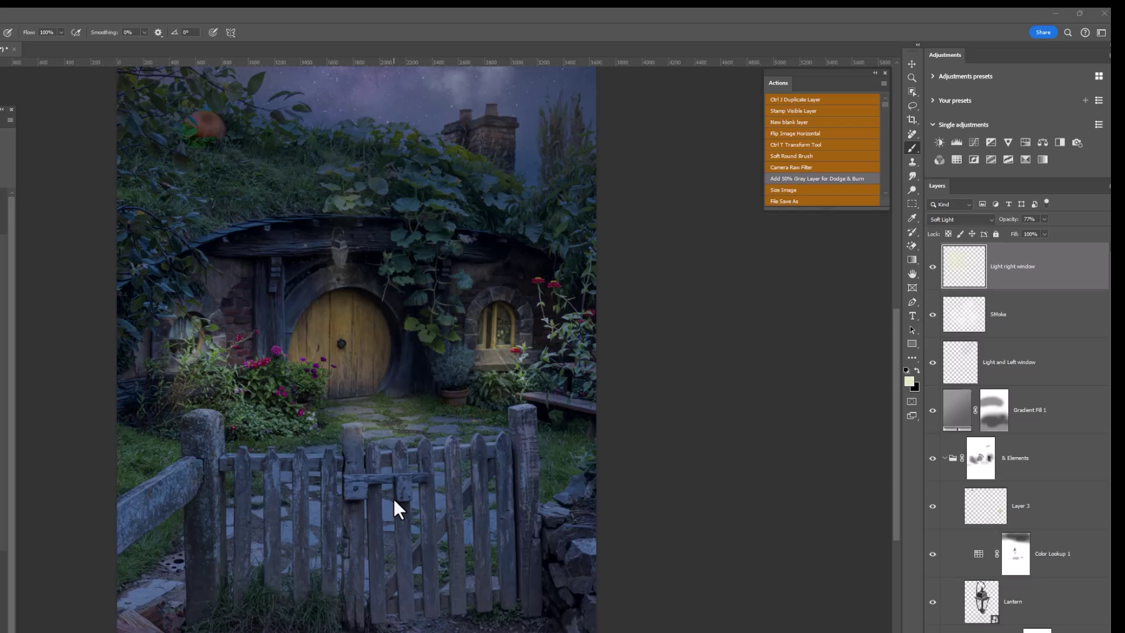
pyautogui.scroll(-1, 394, 498)
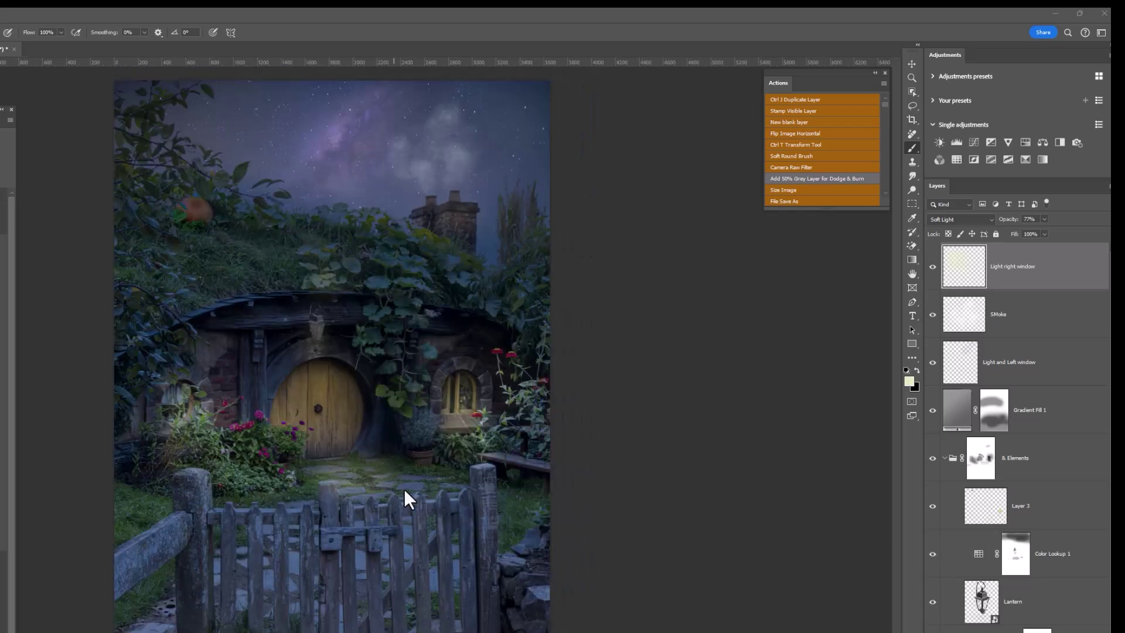
pyautogui.click(794, 120)
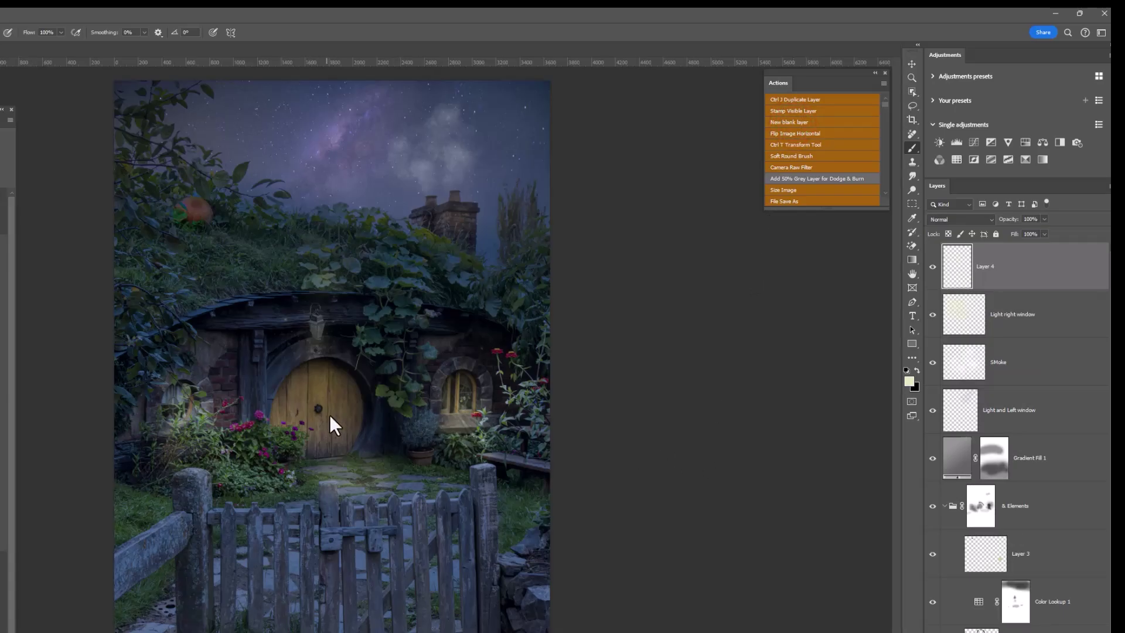
pyautogui.moveTo(326, 347)
pyautogui.mouseDown()
pyautogui.moveTo(415, 378)
pyautogui.moveTo(240, 448)
pyautogui.moveTo(326, 346)
pyautogui.mouseUp()
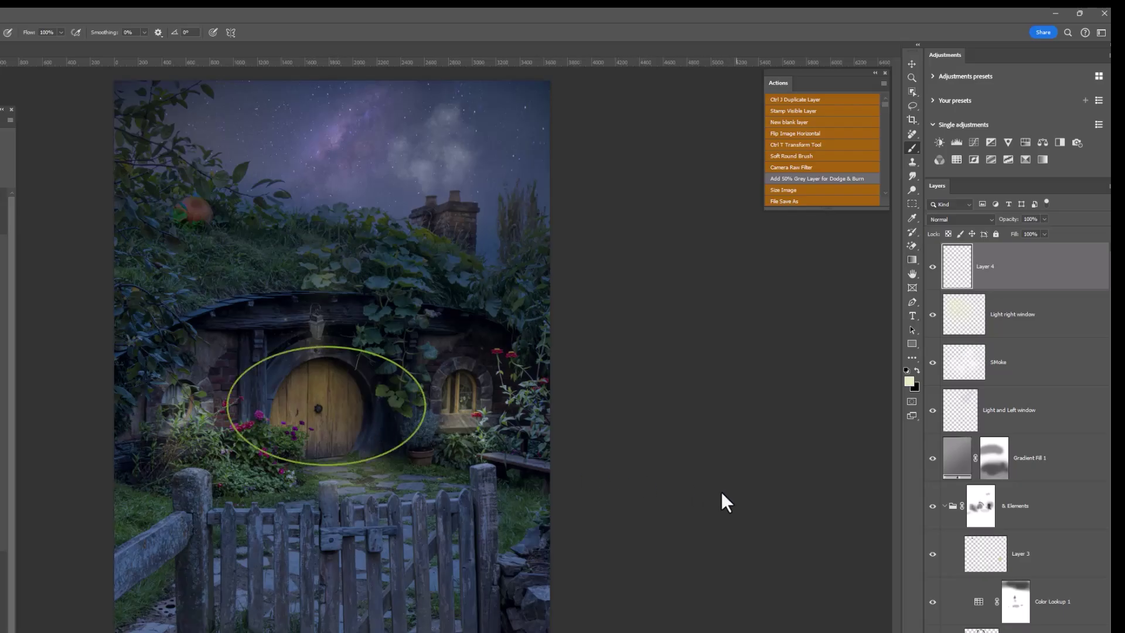
pyautogui.hotkey('ctrl', 'z')
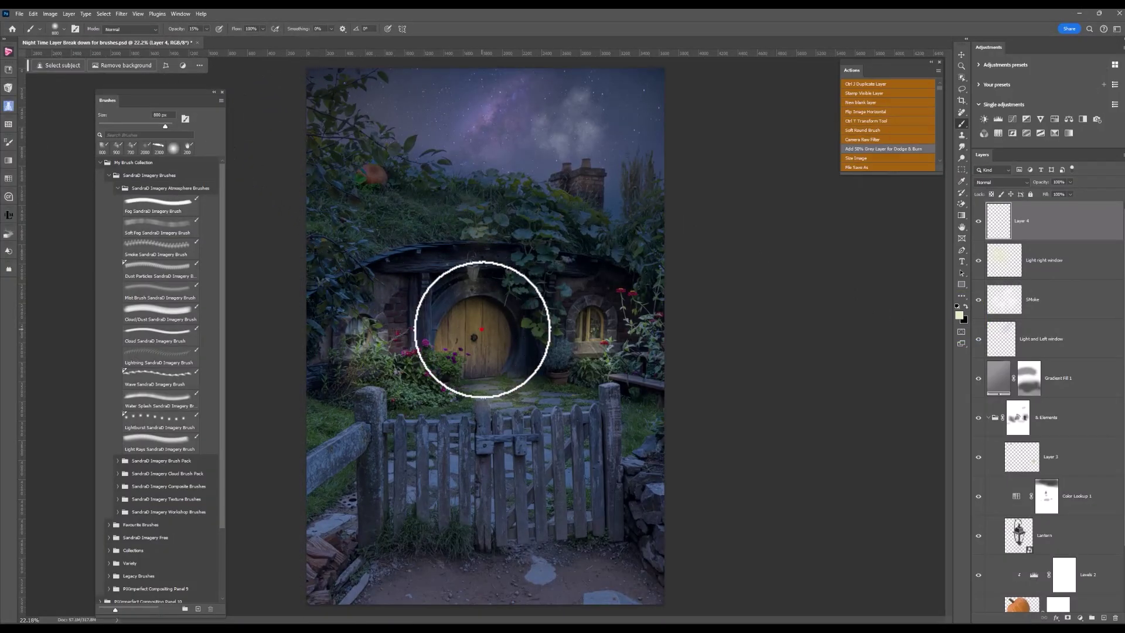
# Paint three soft light dabs over the round door on Layer 4
pyautogui.click(482, 329)
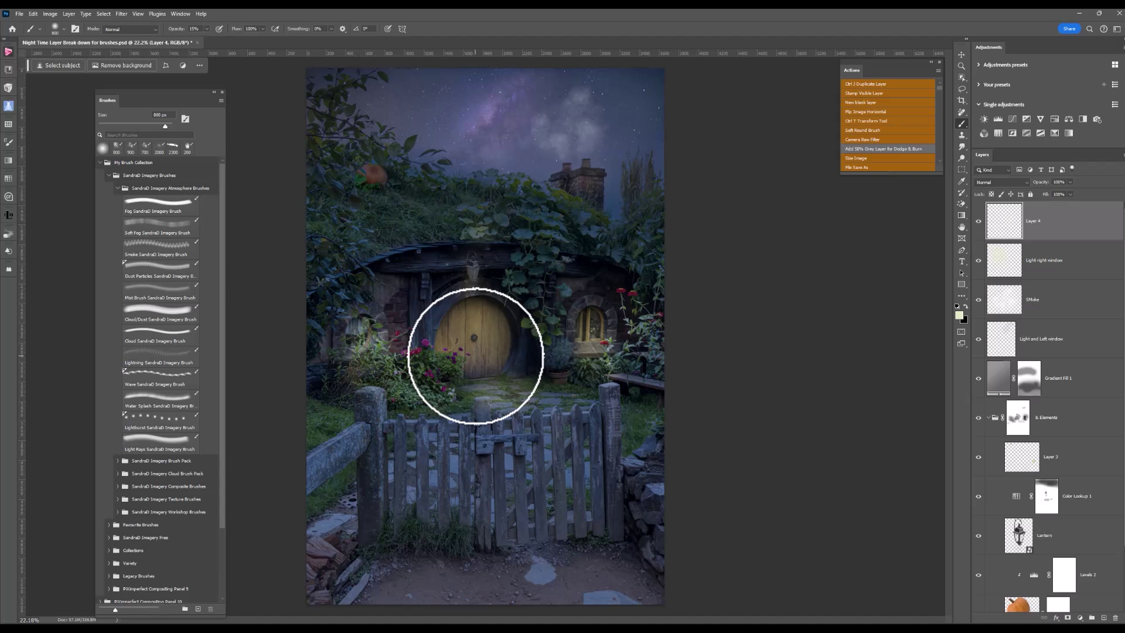
pyautogui.click(475, 355)
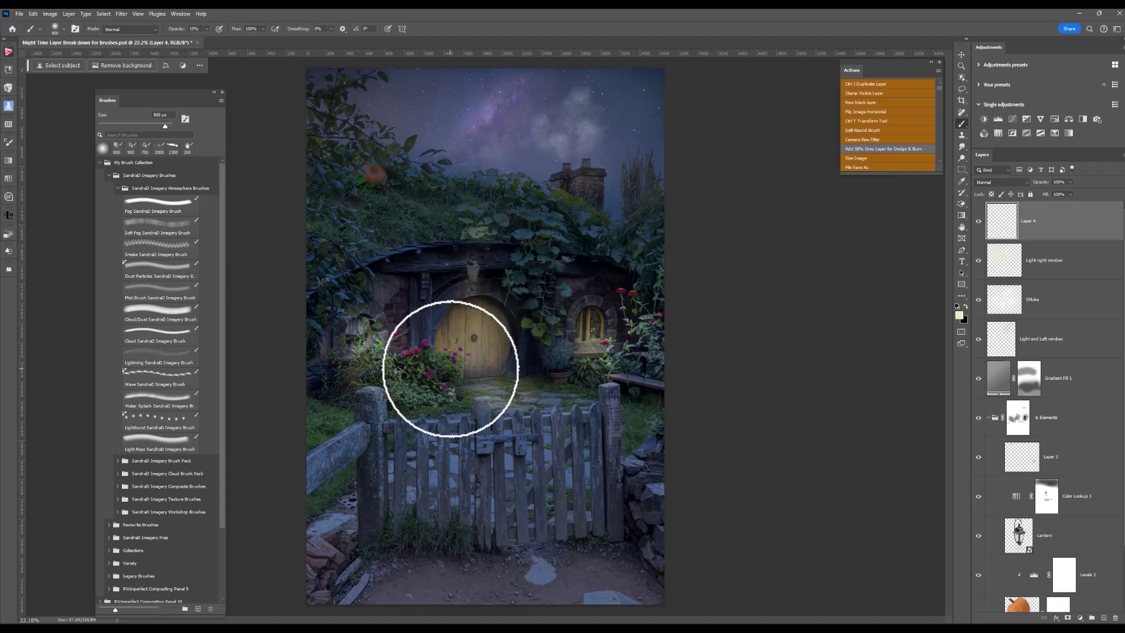
pyautogui.click(451, 368)
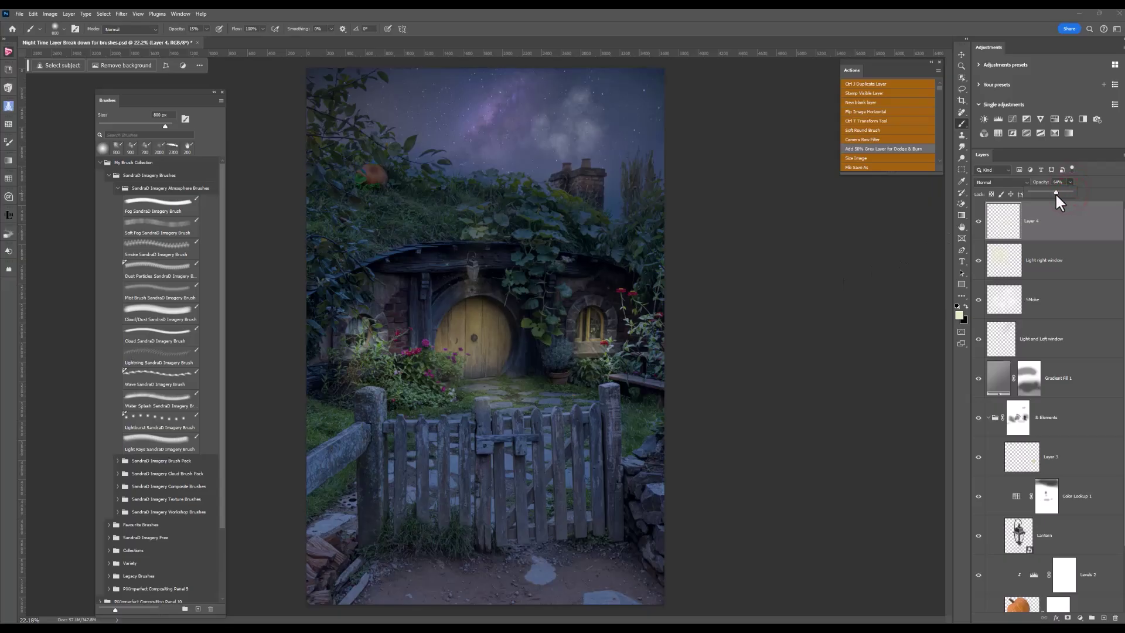
# Lower Layer 4's layer opacity to soften the door glow
pyautogui.scroll(4, 404, 345)
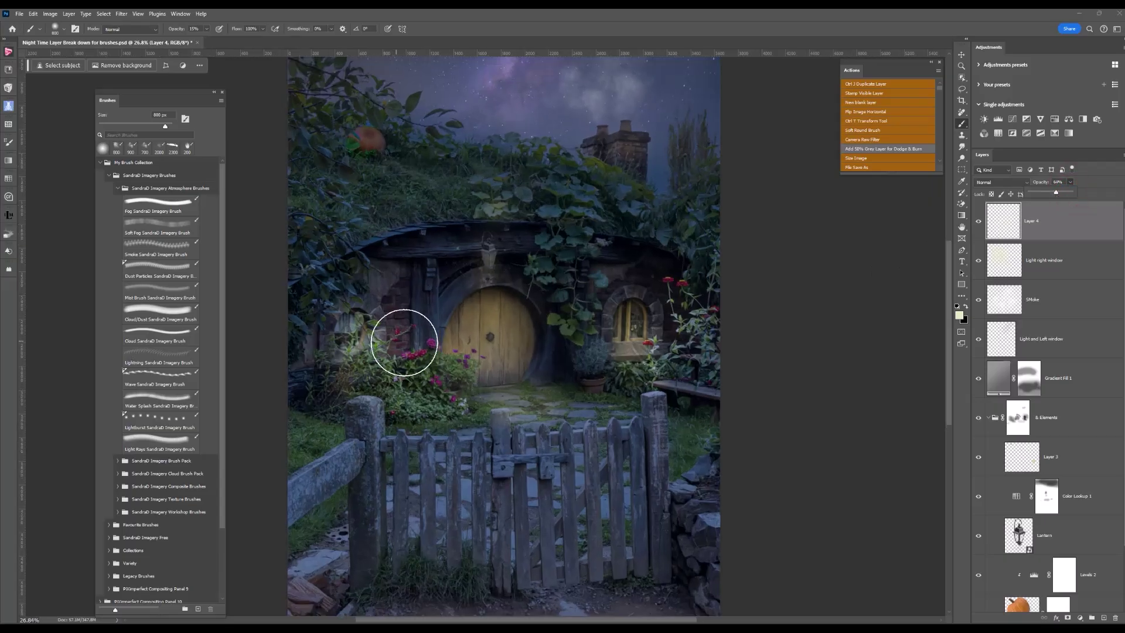
pyautogui.scroll(1, 404, 344)
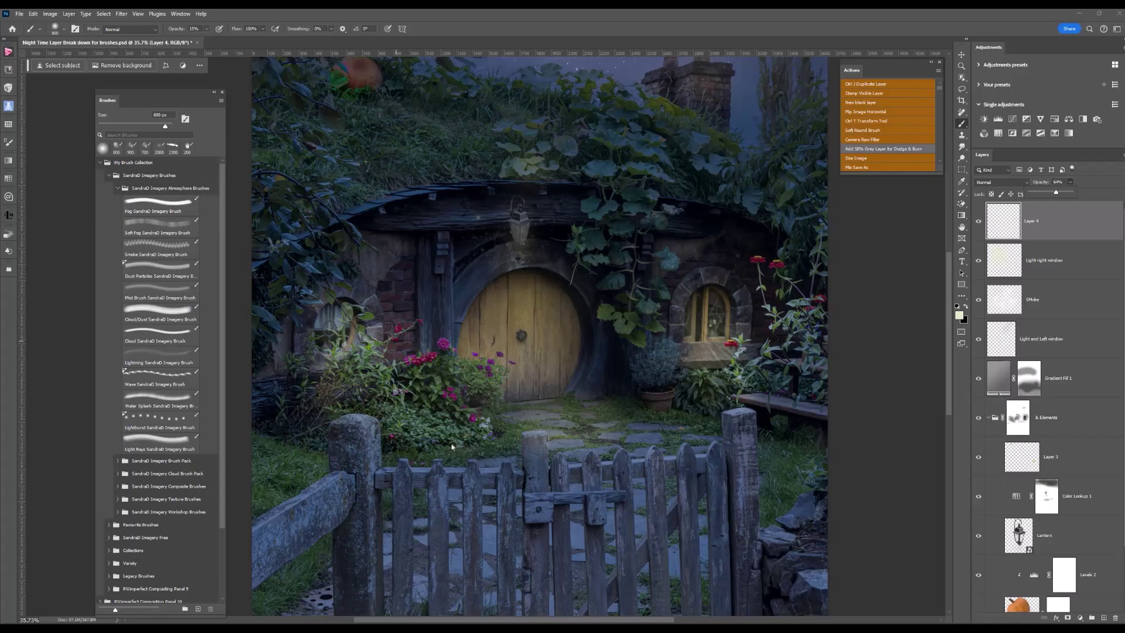
pyautogui.click(613, 249)
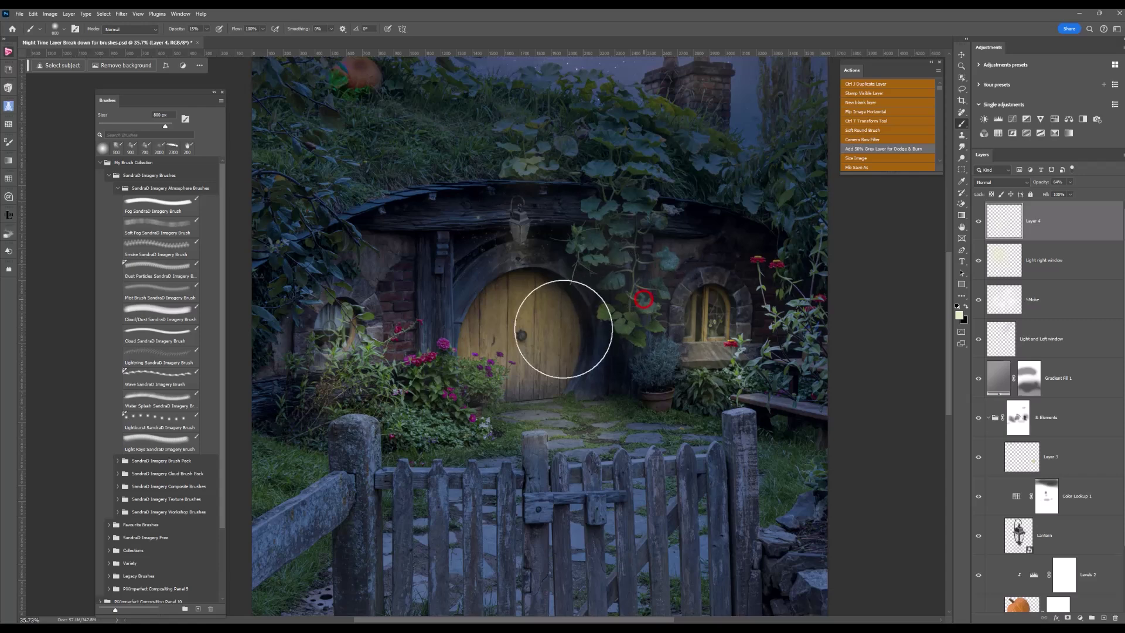
pyautogui.scroll(-3, 460, 367)
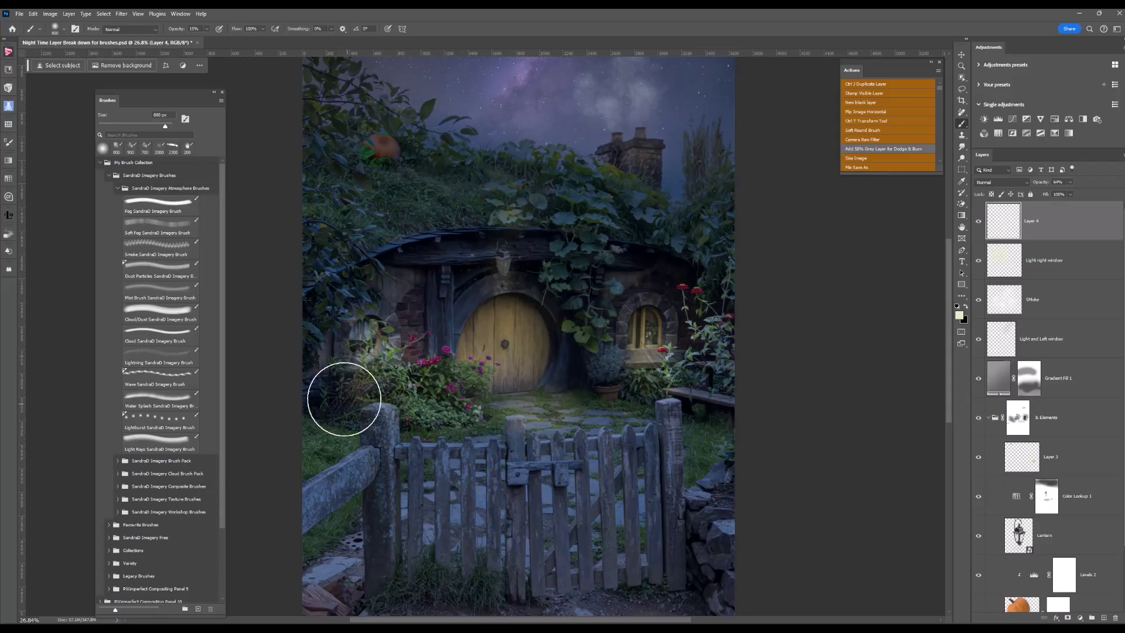
pyautogui.scroll(2, 344, 399)
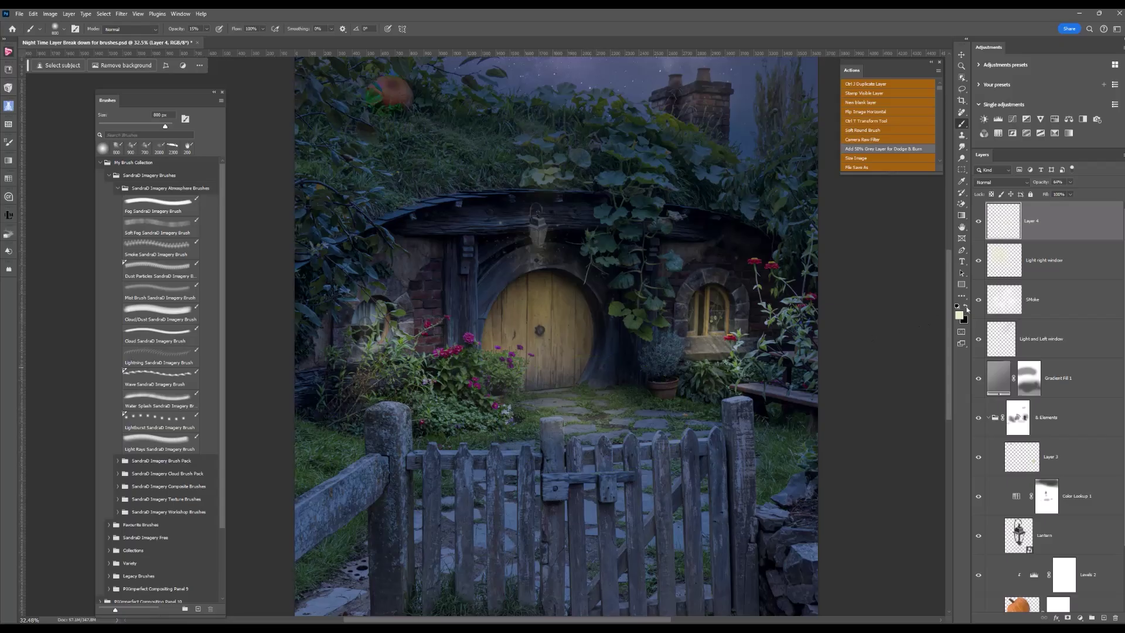
# Reset to default colours, make white the painting colour, and set brush opacity to 8%
pyautogui.press('d')
pyautogui.click(966, 306)
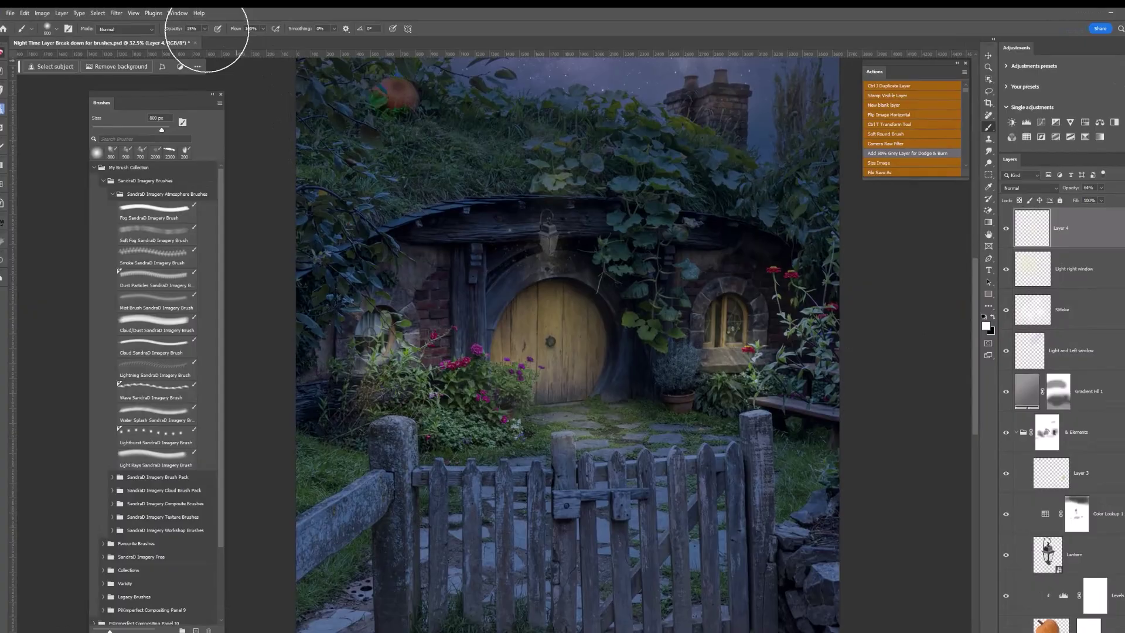
pyautogui.click(207, 29)
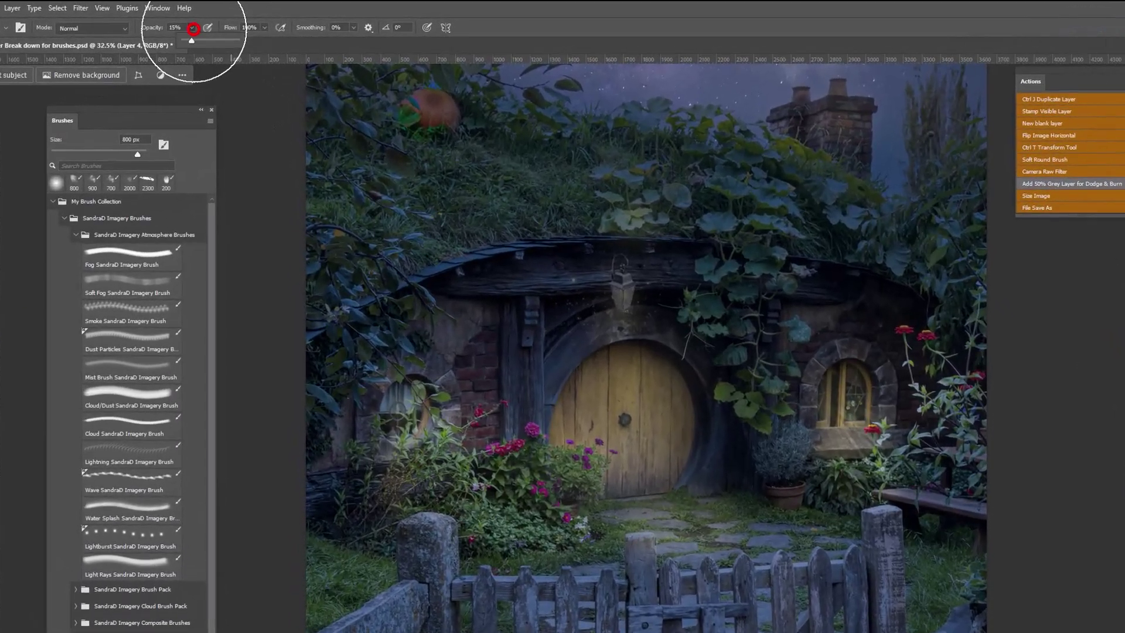
pyautogui.moveTo(191, 40); pyautogui.dragTo(186, 41)
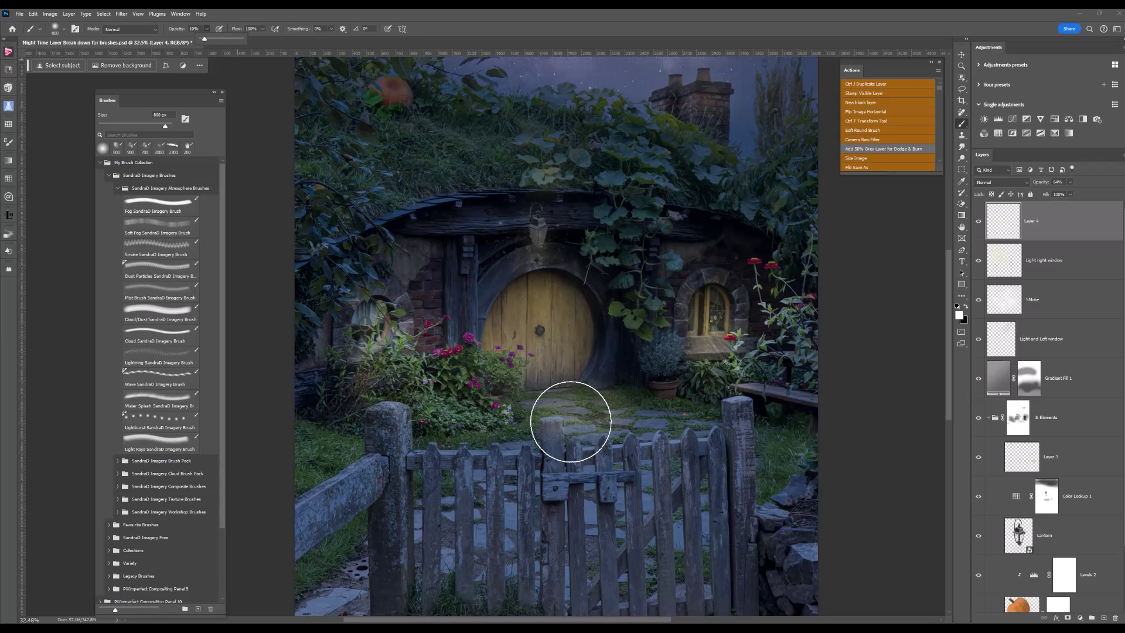
# Paint faint white light along the stone path, flowers, left foliage and vines
pyautogui.moveTo(570, 422); pyautogui.dragTo(644, 418)
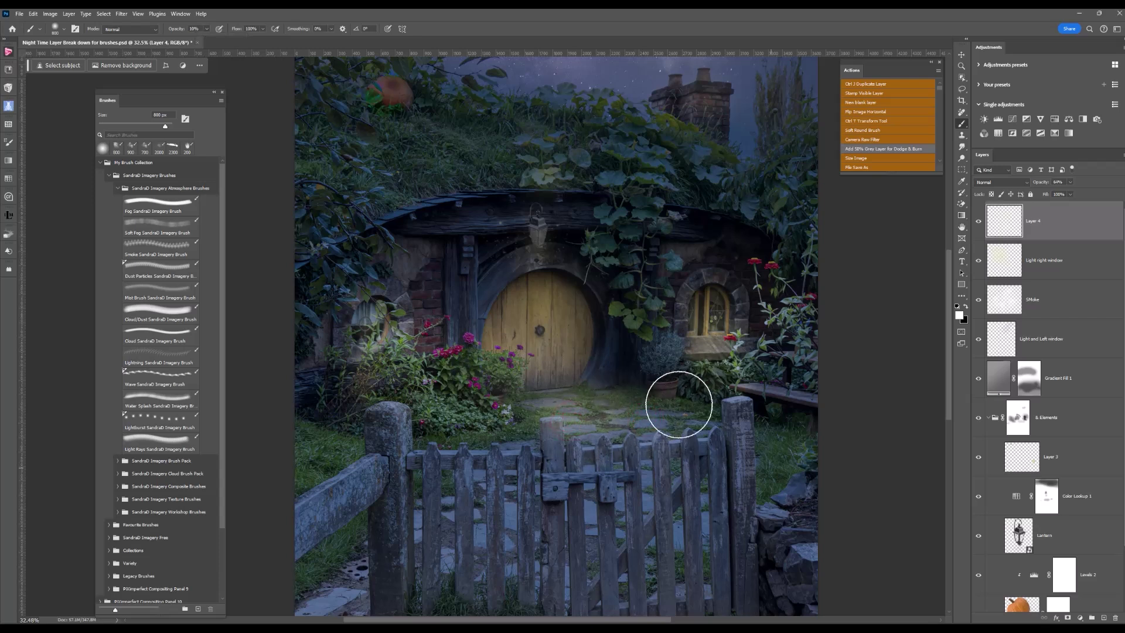
pyautogui.click(771, 370)
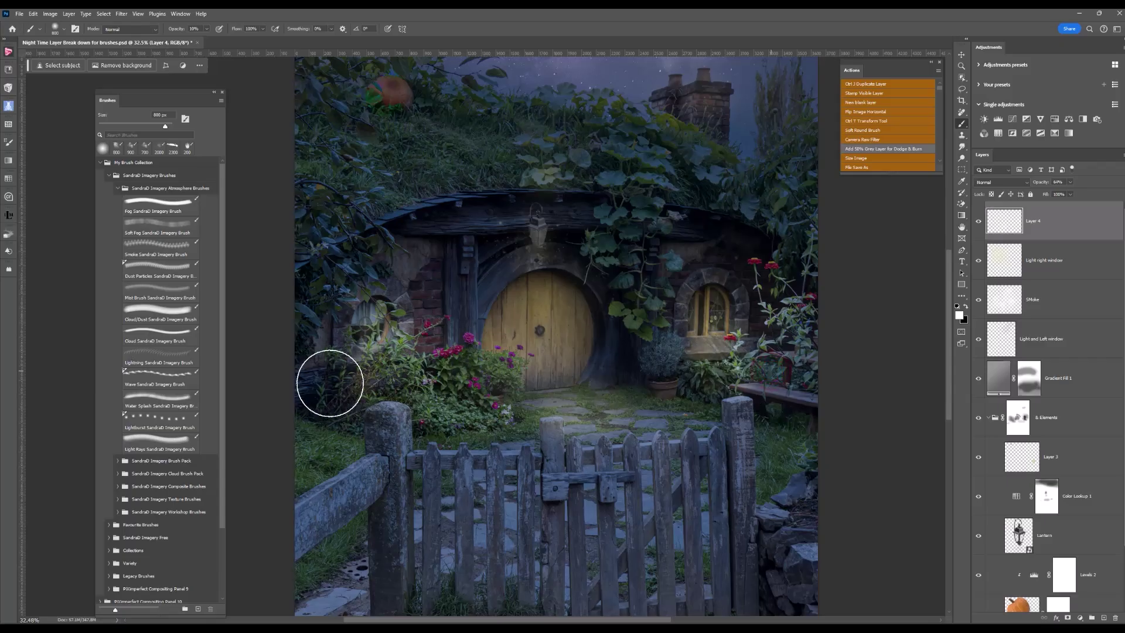
pyautogui.click(330, 383)
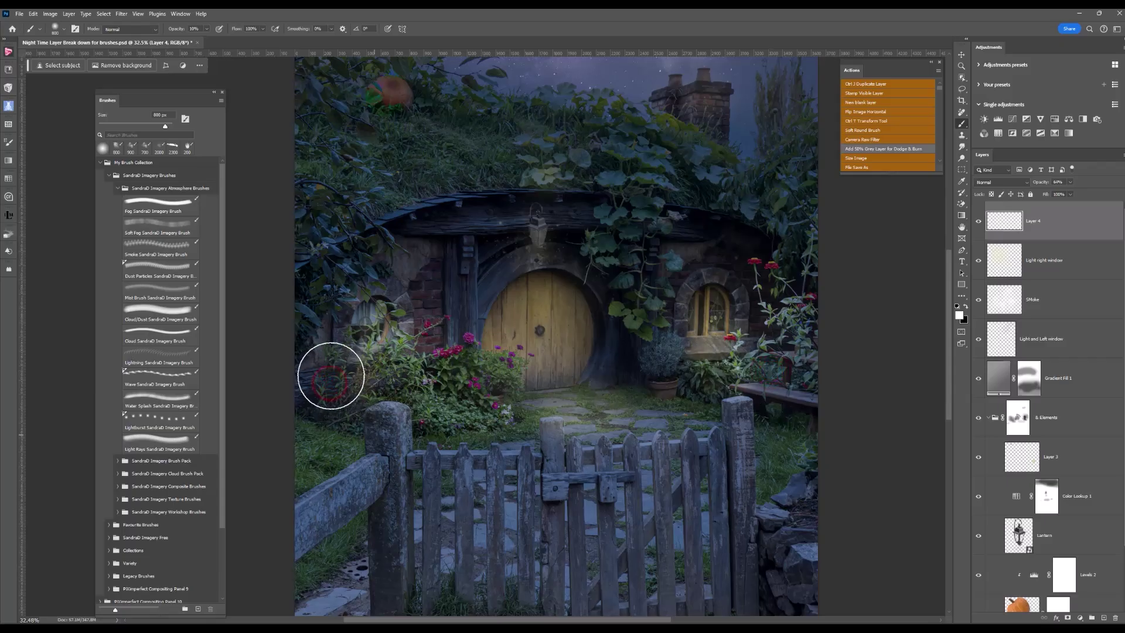
pyautogui.click(346, 277)
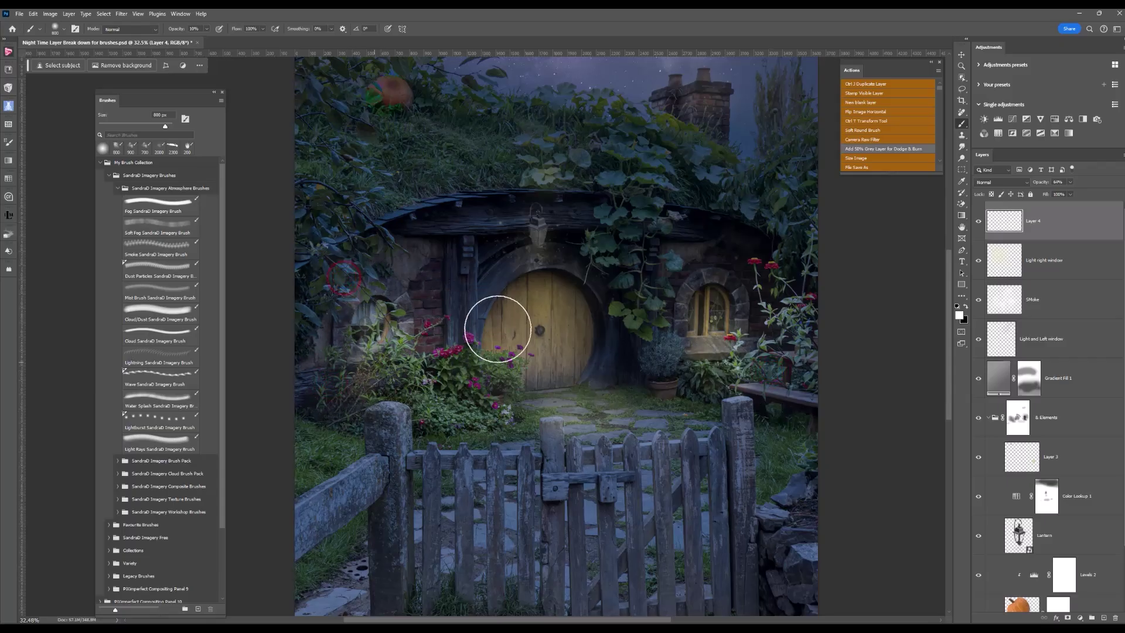
pyautogui.scroll(-1, 508, 332)
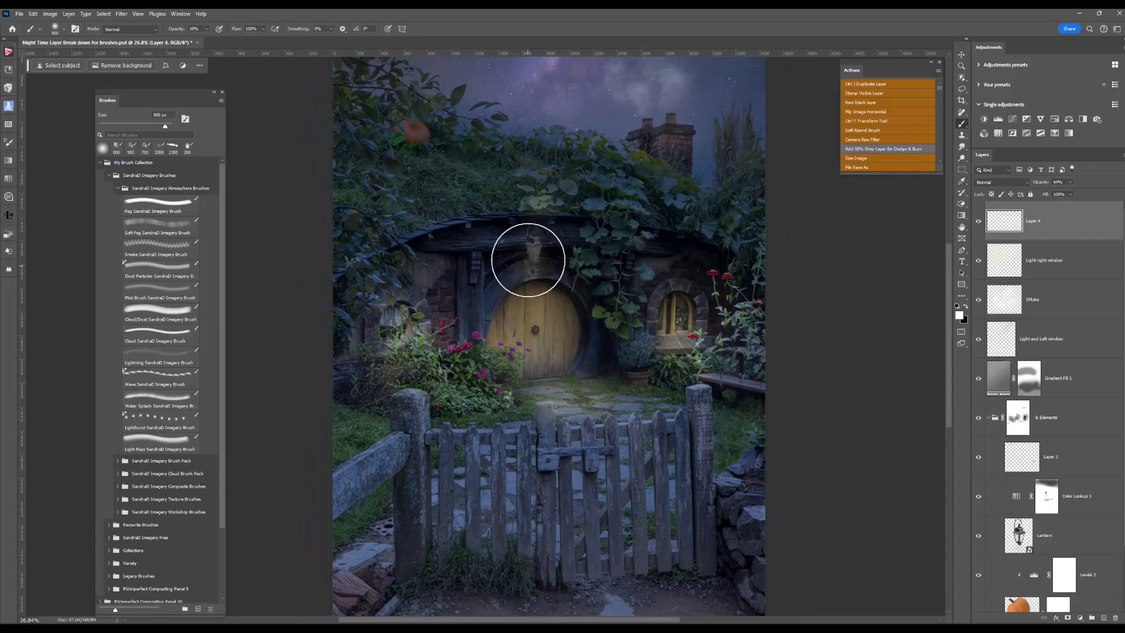
pyautogui.scroll(3, 528, 260)
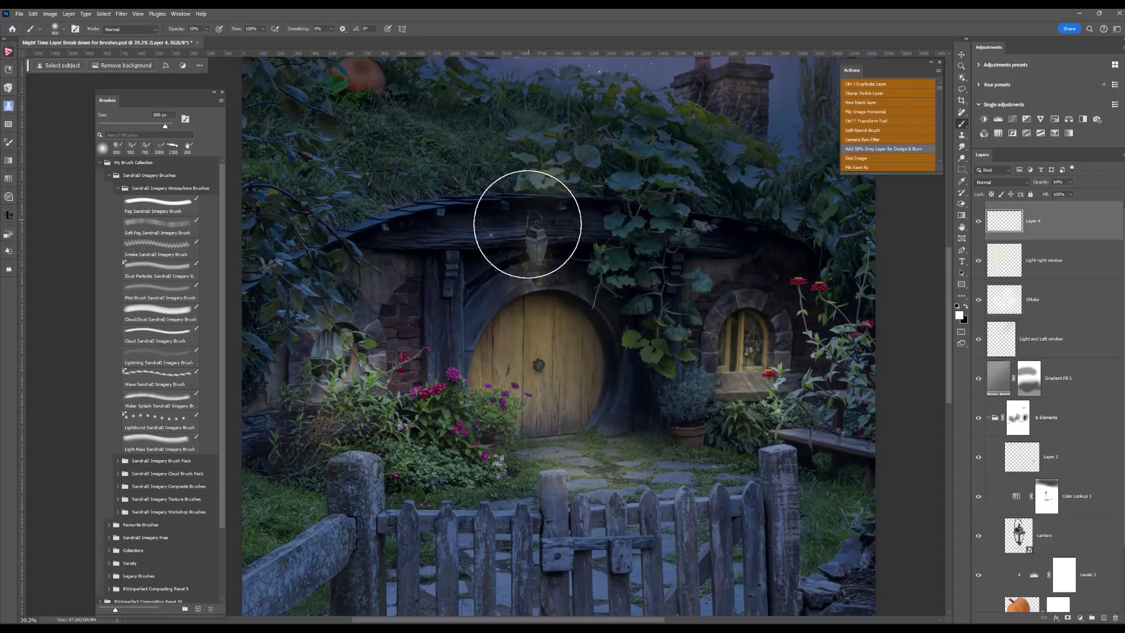
# Add soft white light to the lantern and the foliage around it
pyautogui.click(527, 224)
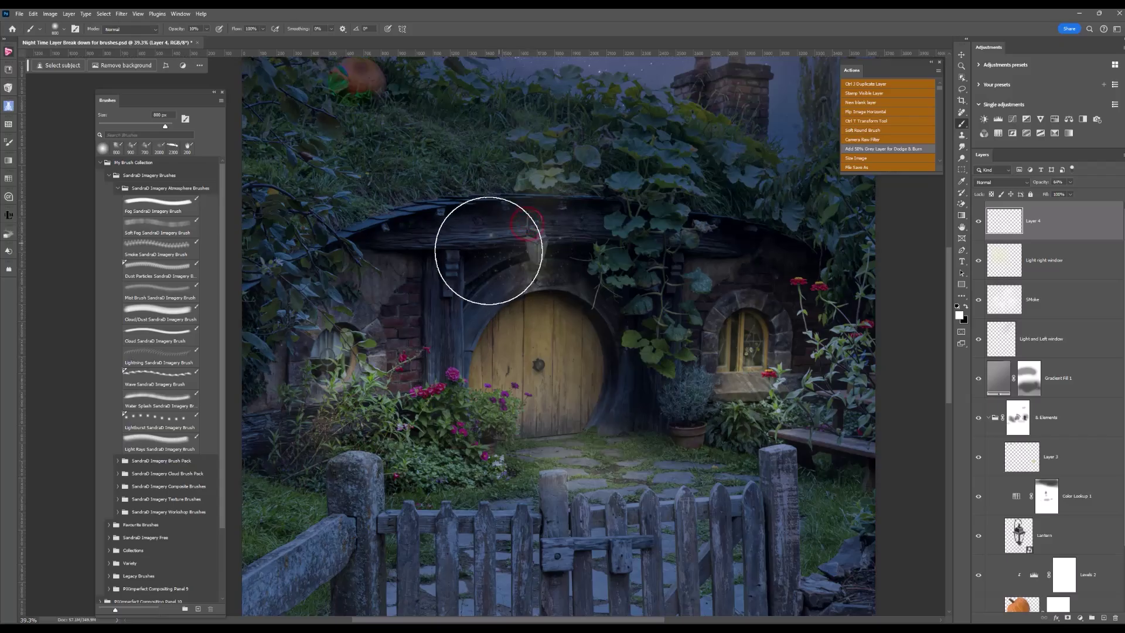
pyautogui.click(488, 251)
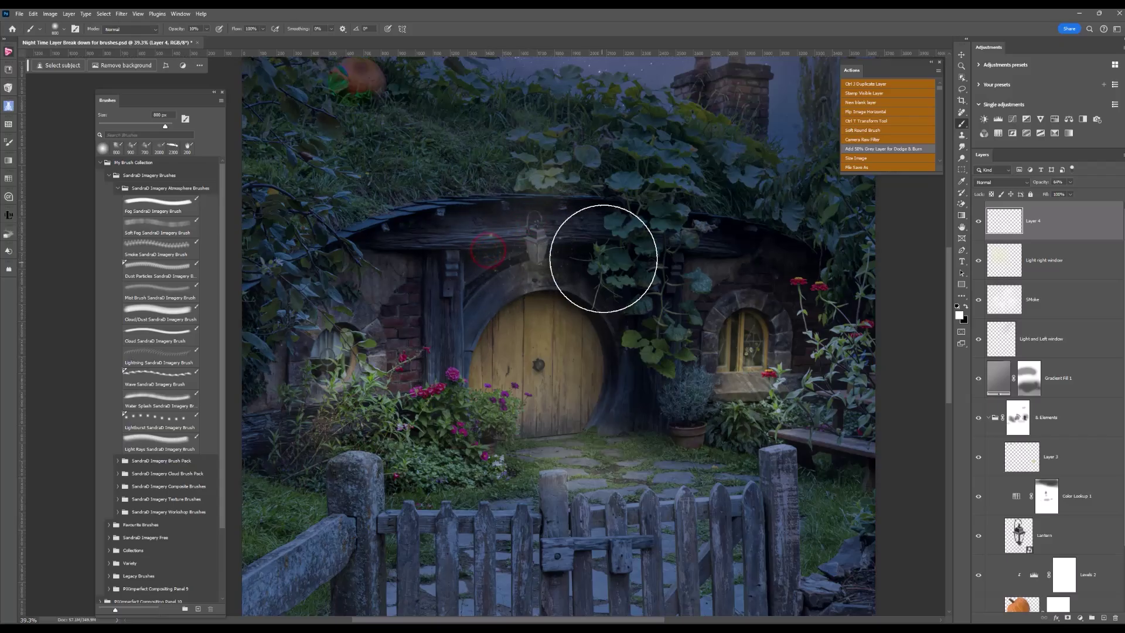
pyautogui.click(604, 259)
pyautogui.scroll(-3, 427, 426)
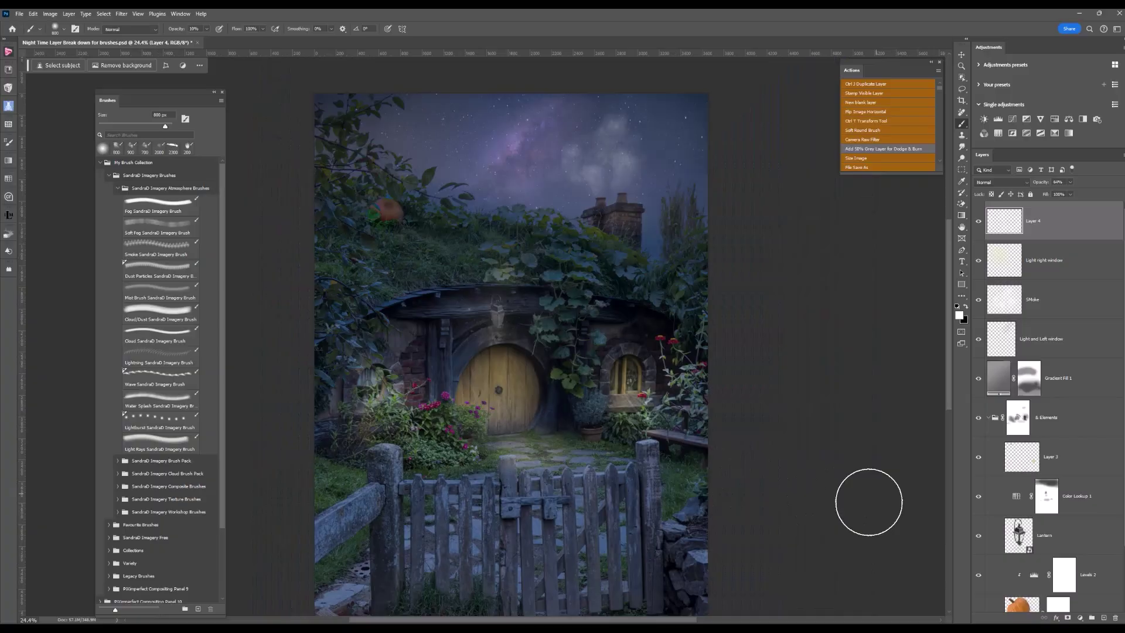
pyautogui.scroll(-2, 732, 473)
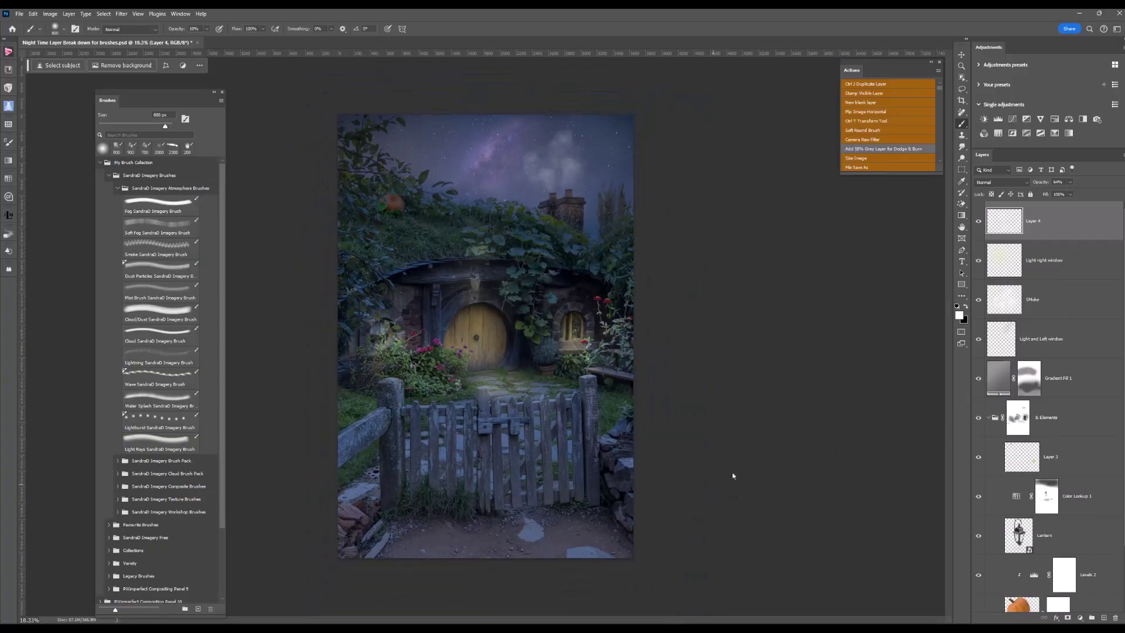
# Scroll up in the Layers panel to reach Layer 4's opacity control
pyautogui.scroll(2, 503, 531)
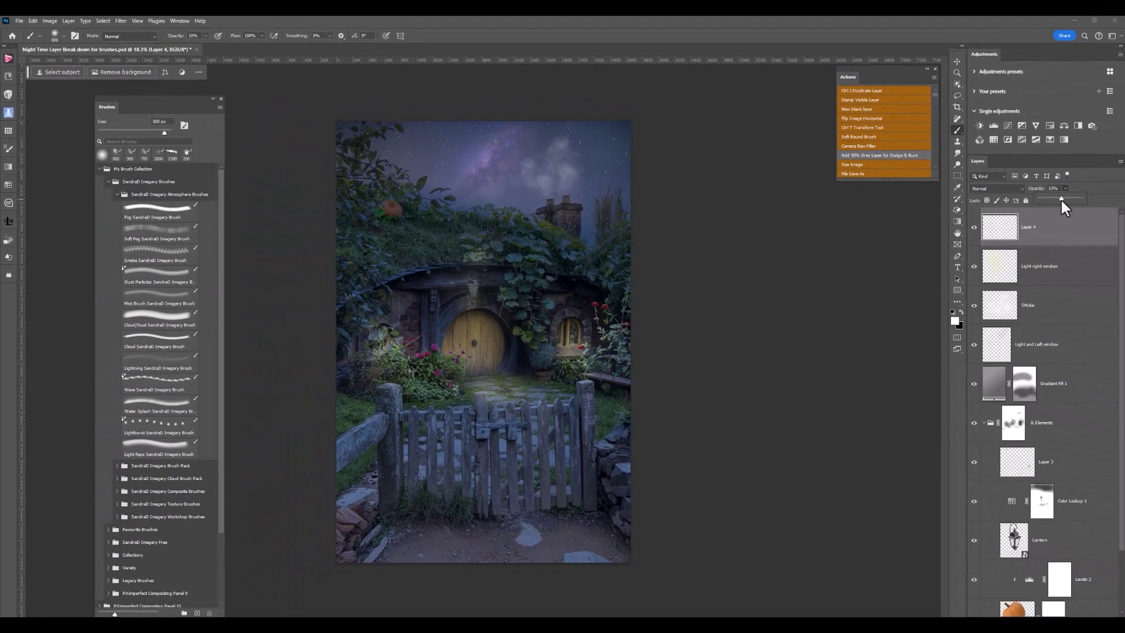
# Set Layer 4 to Soft Light blending and raise its opacity
pyautogui.click(1003, 188)
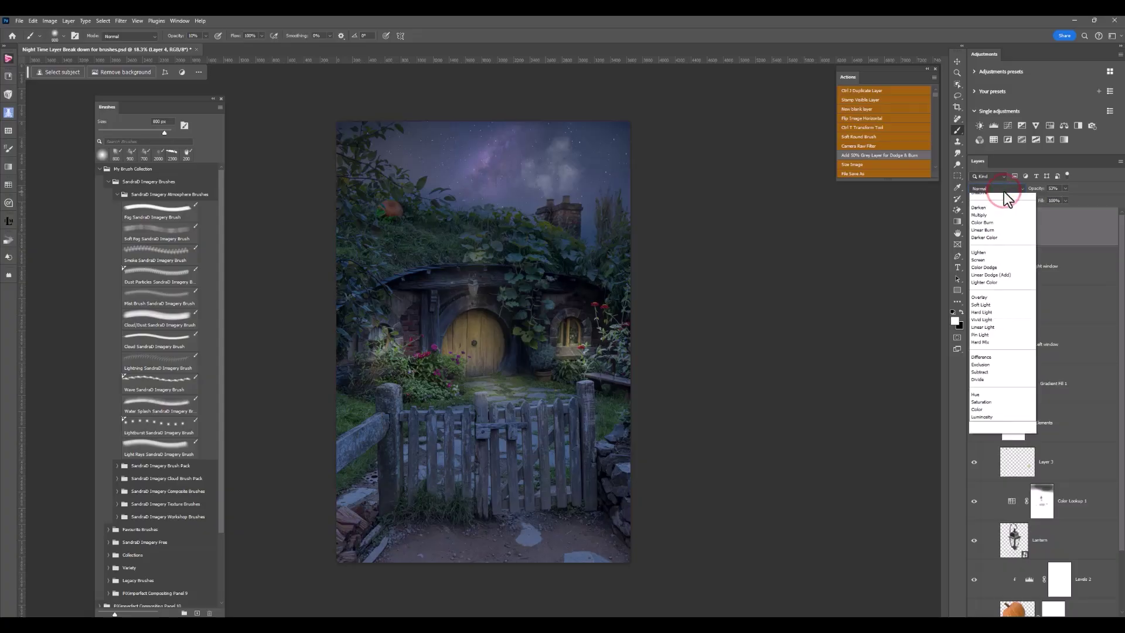
pyautogui.click(993, 317)
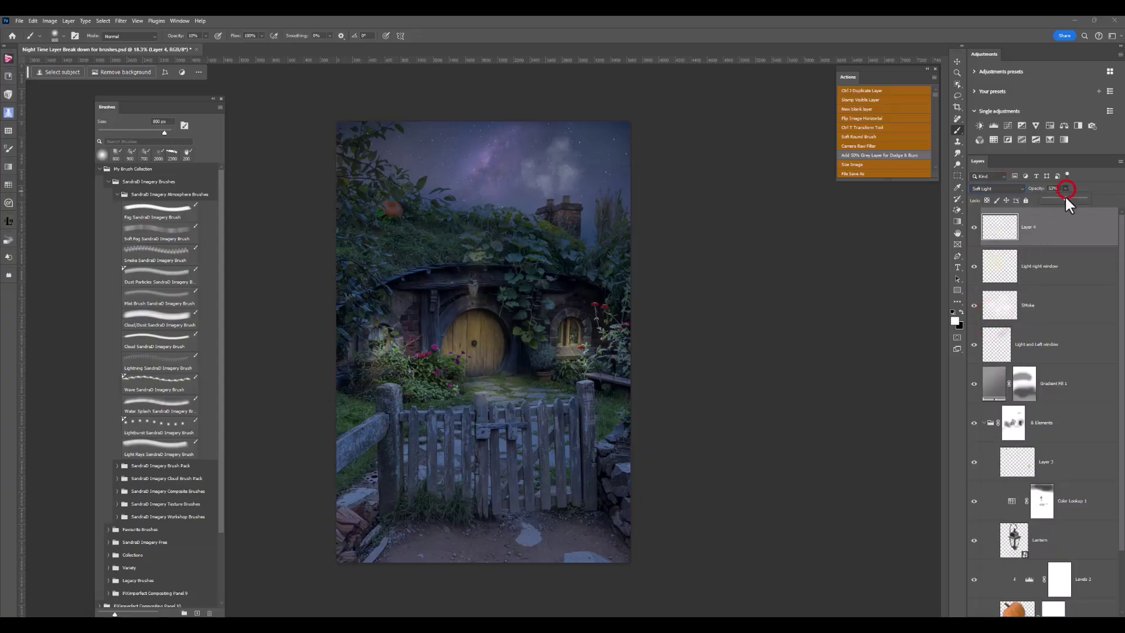
pyautogui.moveTo(1070, 199); pyautogui.dragTo(1072, 199)
pyautogui.click(974, 246)
# Hide Light right window, Layer 4, SMoke and Light and Left window to compare
pyautogui.click(975, 266)
pyautogui.click(975, 227)
pyautogui.click(975, 306)
pyautogui.click(975, 345)
pyautogui.click(975, 227)
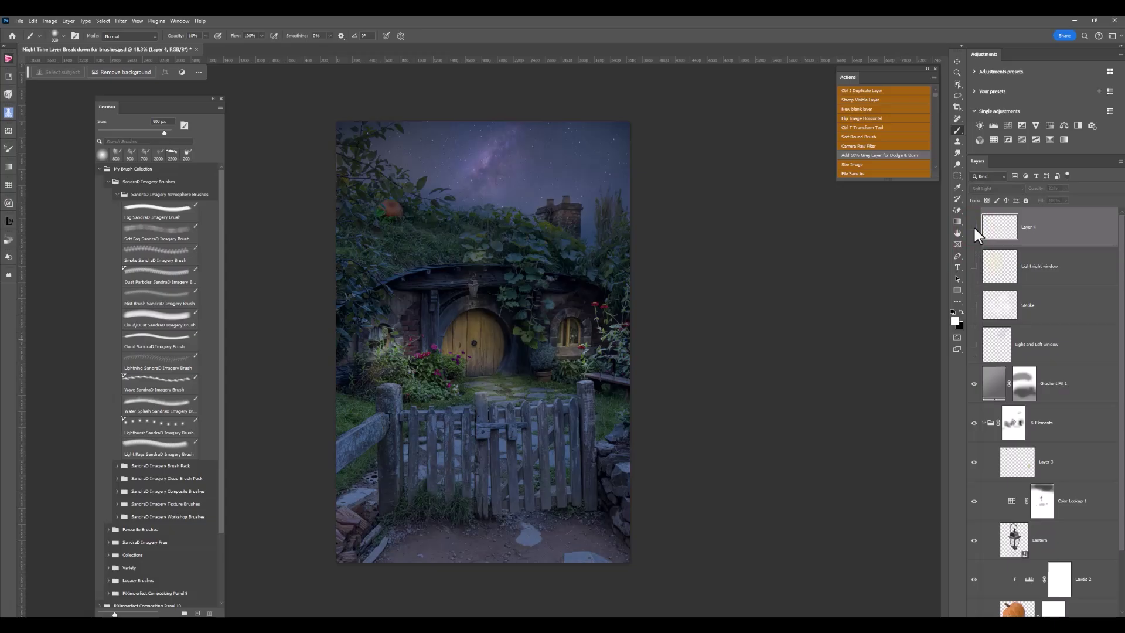